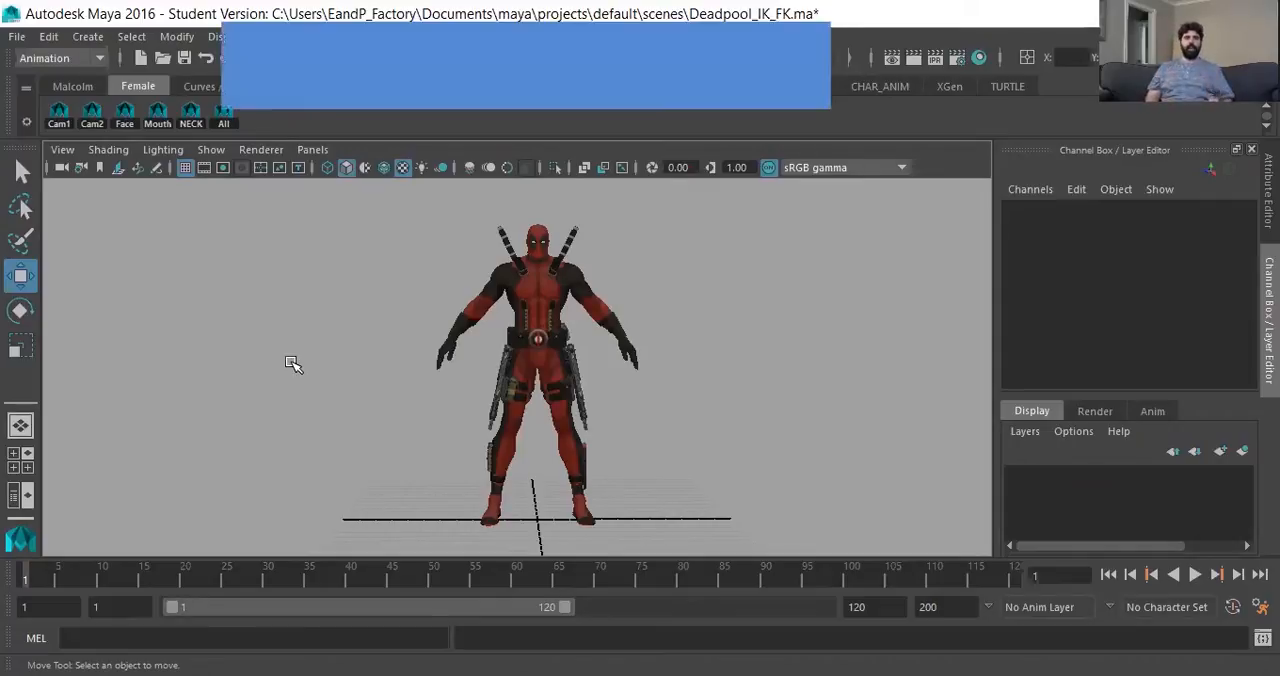
- Show the Deadpool rig's control curves and frame the torso and both arms
{"action": "right_click_drag", "start_coordinate": [358, 380], "coordinate": [466, 380], "text": "alt"}
{"action": "middle_click_drag", "start_coordinate": [466, 380], "coordinate": [467, 390], "text": "alt"}
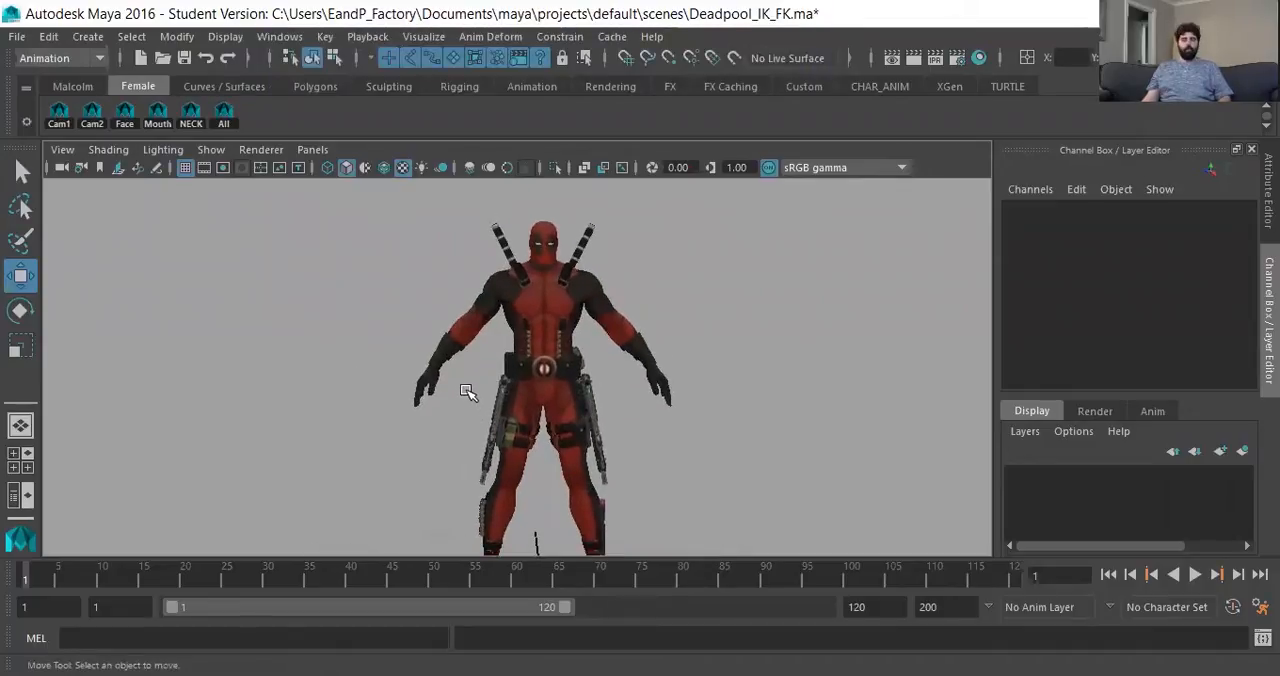
{"action": "key", "text": "alt+1"}
{"action": "right_click_drag", "start_coordinate": [354, 384], "coordinate": [580, 400], "text": "alt"}
{"action": "middle_click_drag", "start_coordinate": [467, 353], "coordinate": [518, 361], "text": "alt"}
{"action": "left_click_drag", "start_coordinate": [409, 377], "coordinate": [438, 386], "text": "alt"}
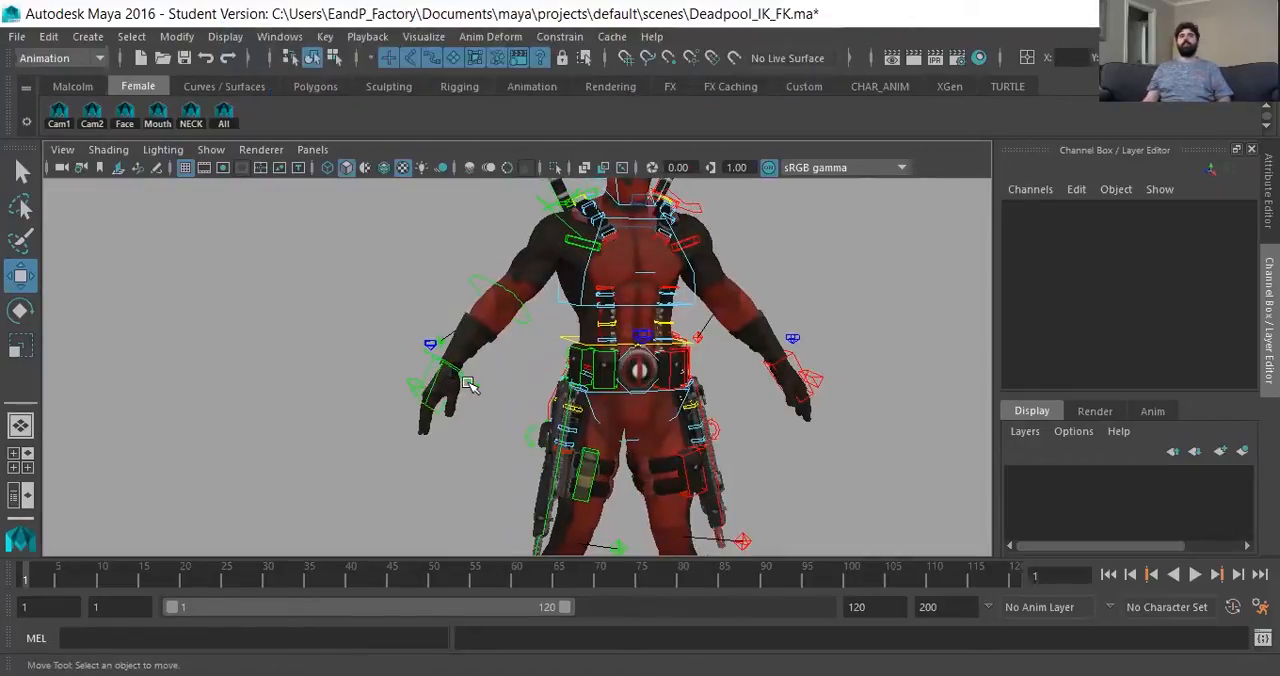
{"action": "middle_click_drag", "start_coordinate": [472, 386], "coordinate": [497, 384], "text": "alt"}
{"action": "right_click_drag", "start_coordinate": [497, 397], "coordinate": [527, 431], "text": "alt"}
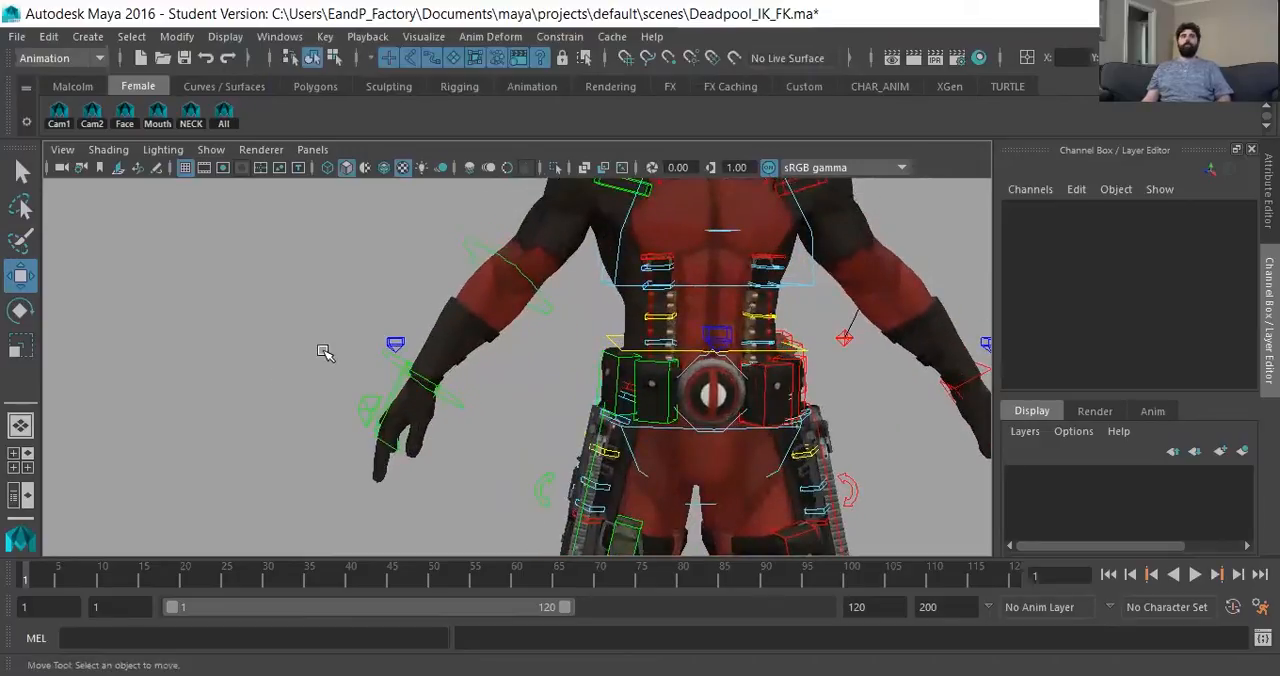
{"action": "right_click_drag", "start_coordinate": [714, 359], "coordinate": [496, 358], "text": "alt"}
{"action": "middle_click_drag", "start_coordinate": [600, 341], "coordinate": [541, 374], "text": "alt"}
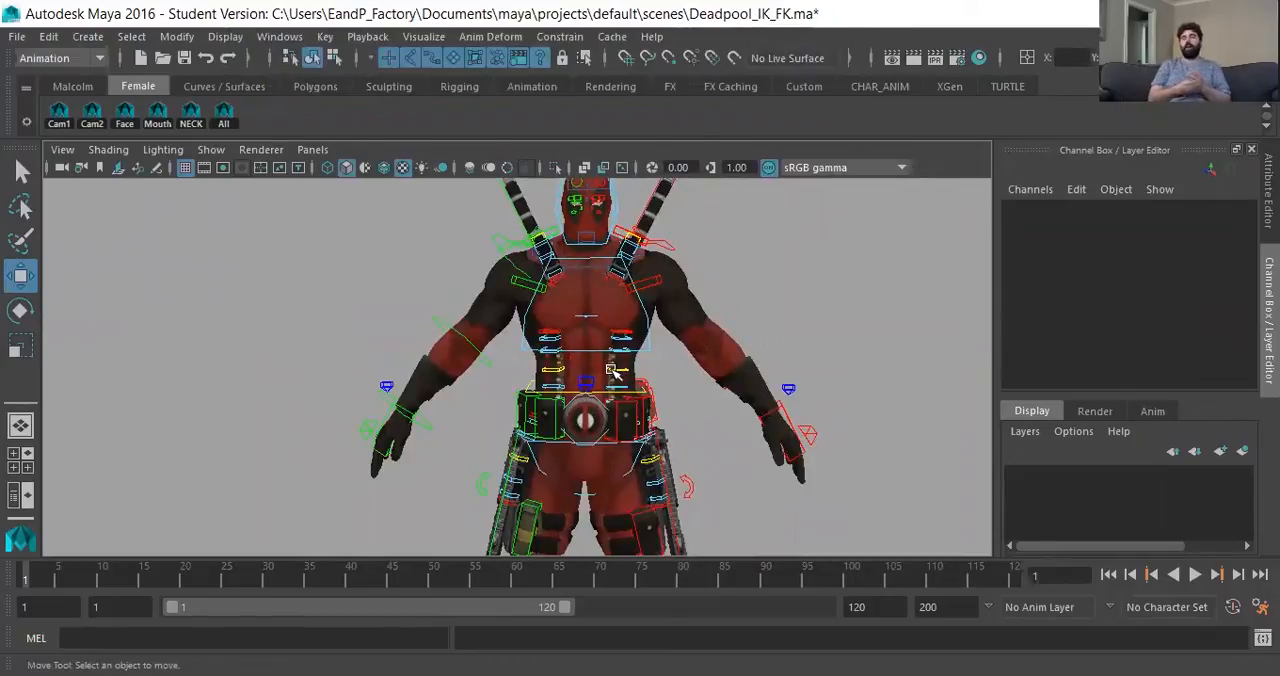
- Test the arm IK by moving the left hand control and the right hand control, undoing each move
{"action": "left_click", "coordinate": [792, 420]}
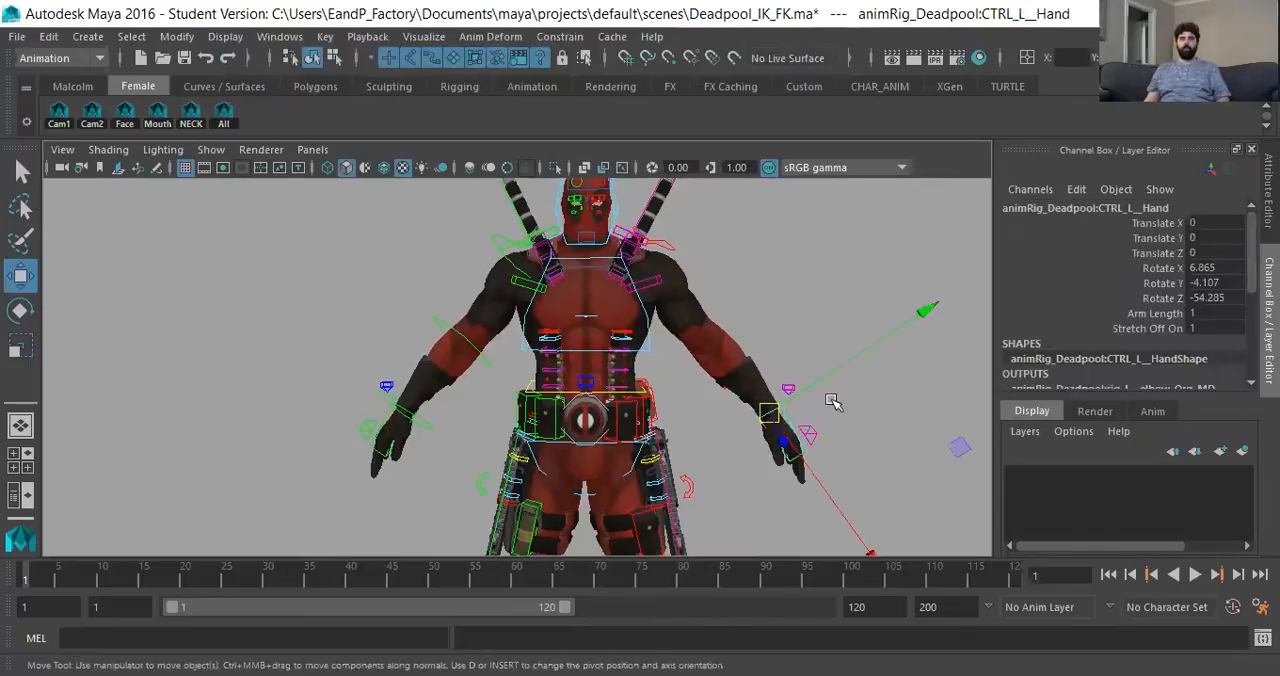
{"action": "left_click_drag", "start_coordinate": [776, 420], "coordinate": [724, 338]}
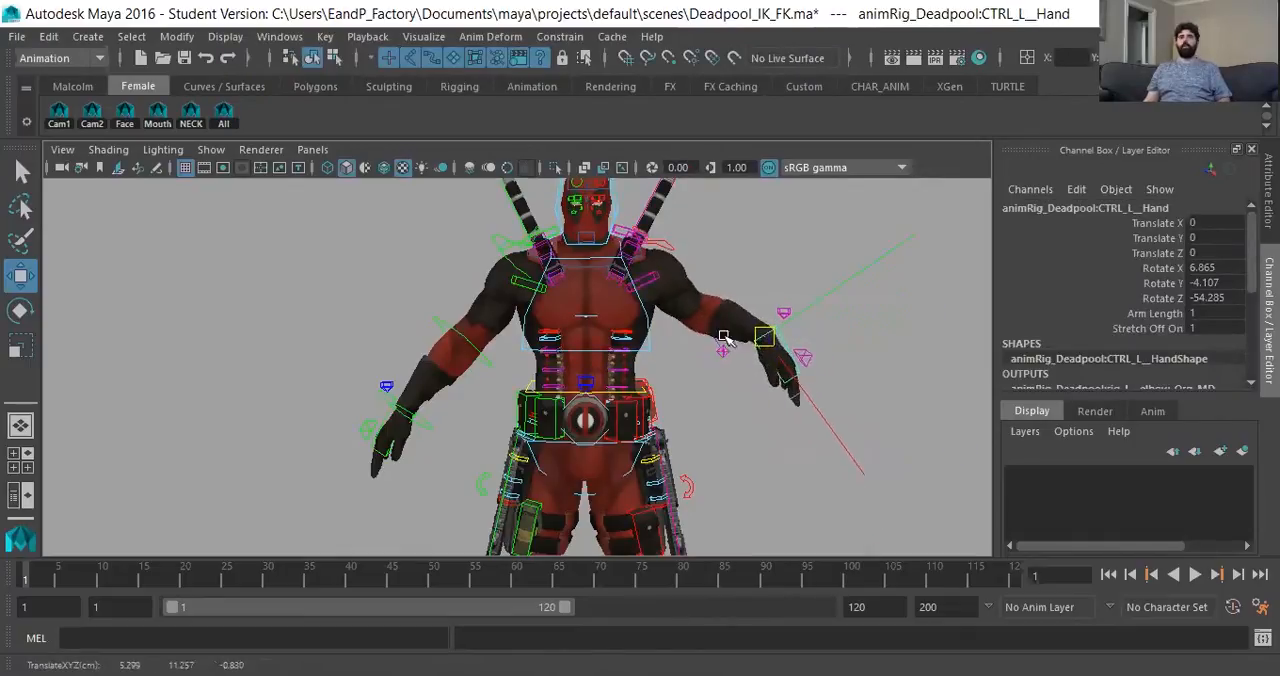
{"action": "key", "text": "ctrl+z"}
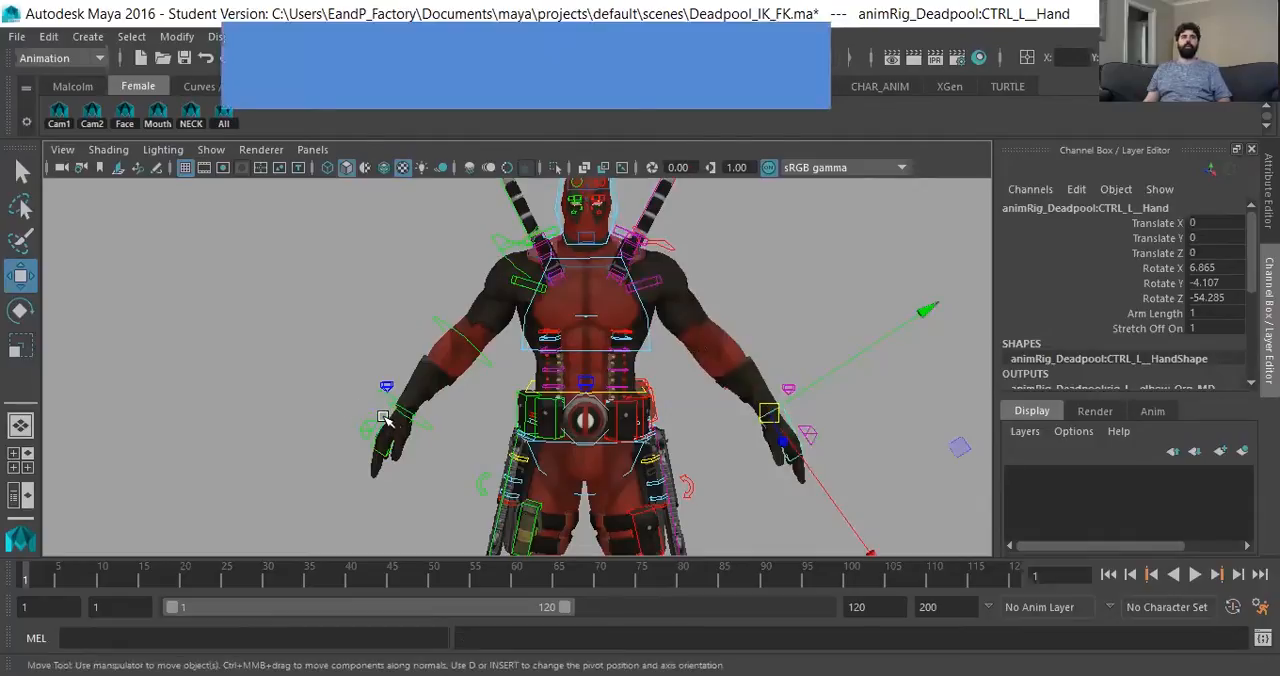
{"action": "left_click", "coordinate": [388, 418]}
{"action": "left_click_drag", "start_coordinate": [400, 416], "coordinate": [528, 378]}
{"action": "key", "text": "ctrl+z"}
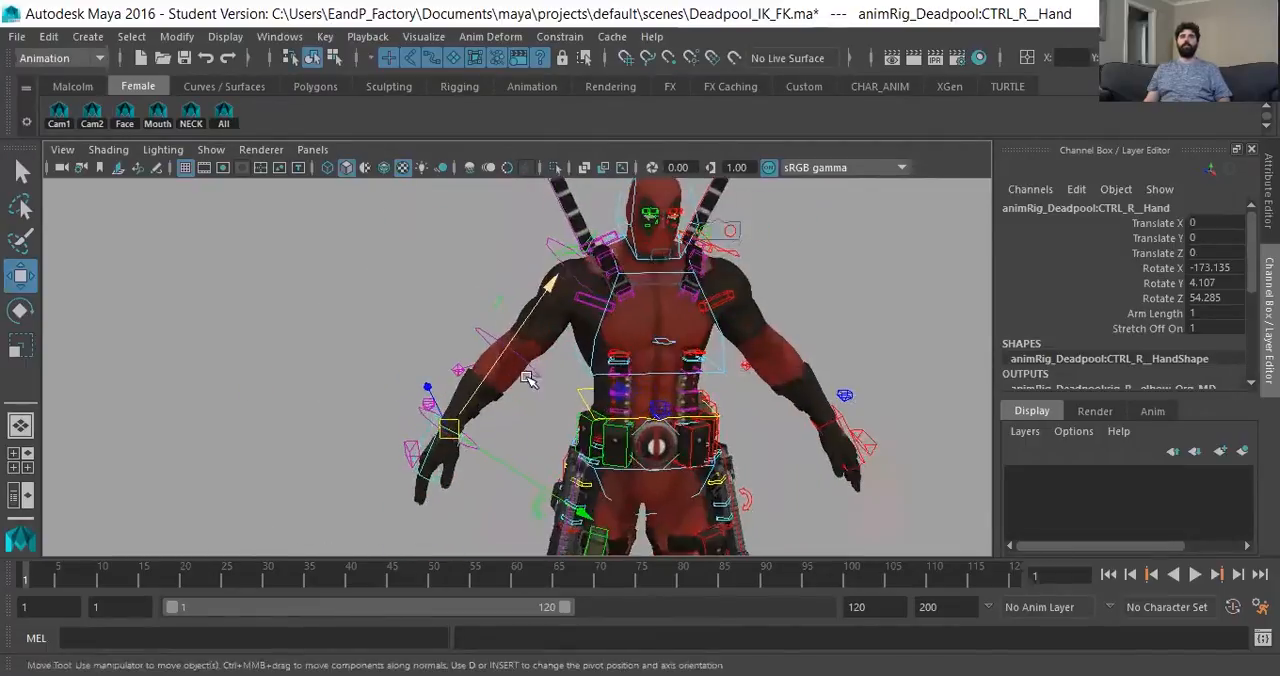
{"action": "scroll", "coordinate": [400, 408], "scroll_direction": "up", "scroll_amount": 3}
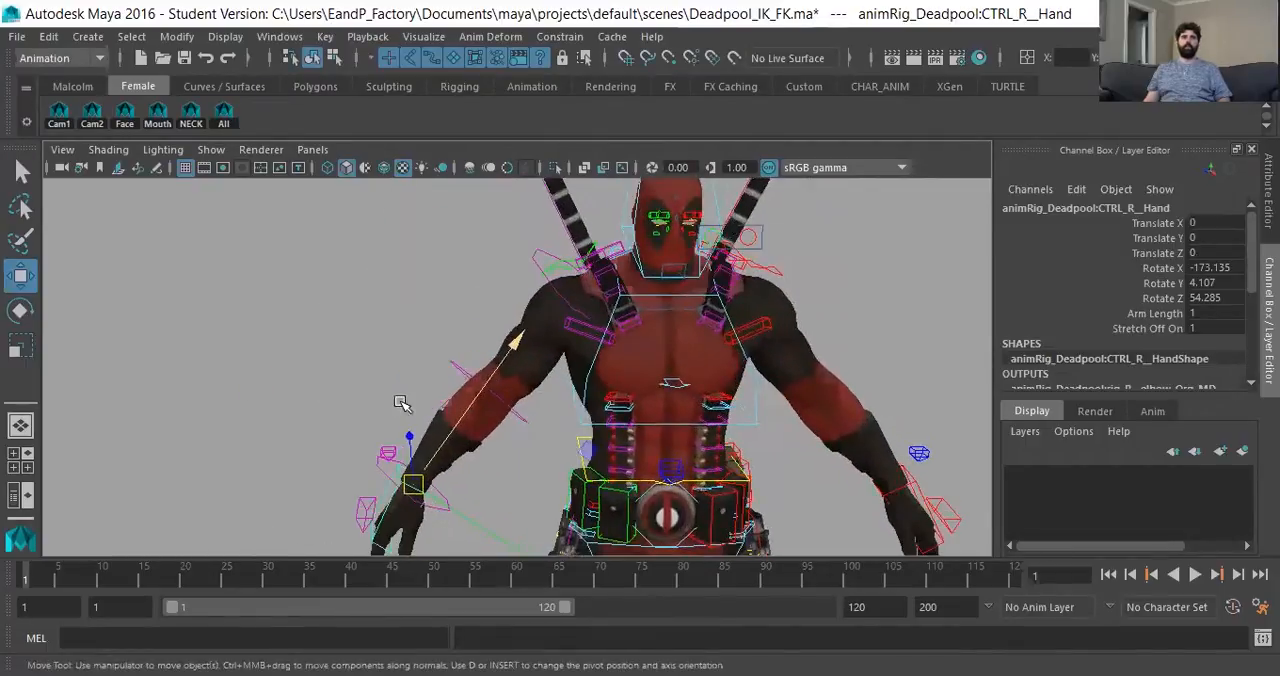
- Select the right hand control with the Rotate tool and set a key on it at frame 1
{"action": "left_click", "coordinate": [305, 397]}
{"action": "middle_click_drag", "start_coordinate": [397, 463], "coordinate": [423, 386], "text": "alt"}
{"action": "left_click_drag", "start_coordinate": [448, 408], "coordinate": [465, 422], "text": "alt"}
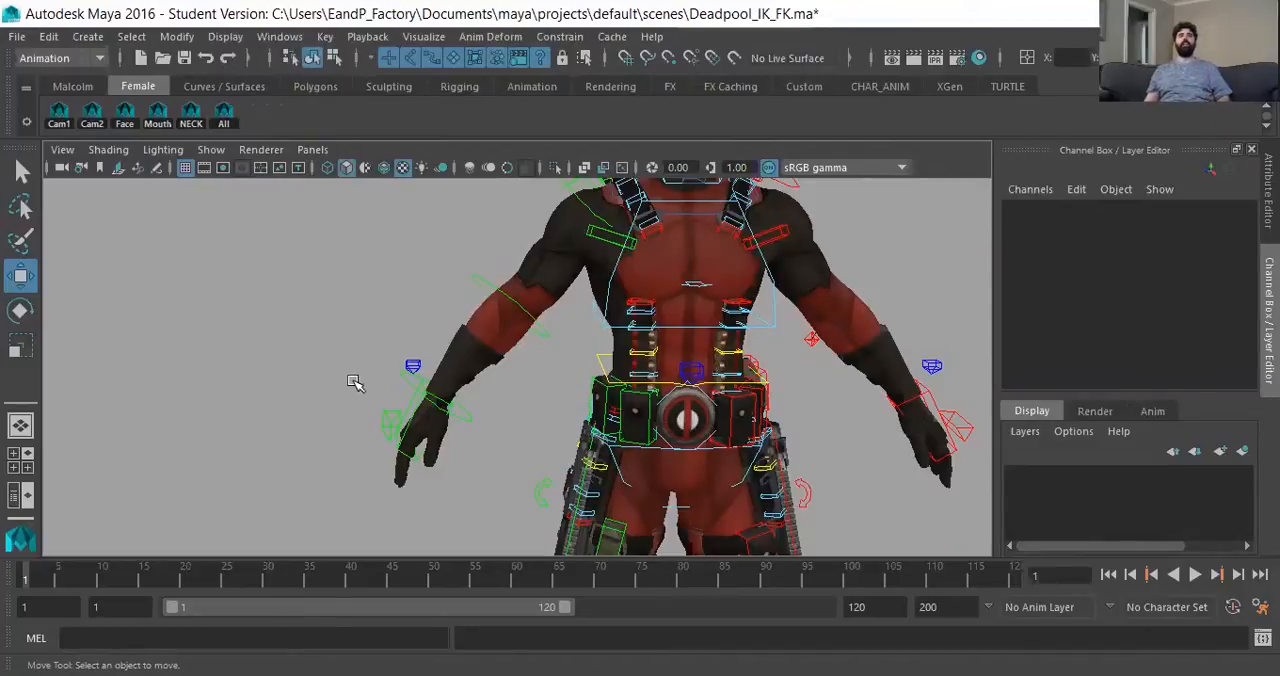
{"action": "middle_click_drag", "start_coordinate": [394, 391], "coordinate": [457, 346], "text": "alt"}
{"action": "right_click_drag", "start_coordinate": [426, 374], "coordinate": [430, 402], "text": "alt"}
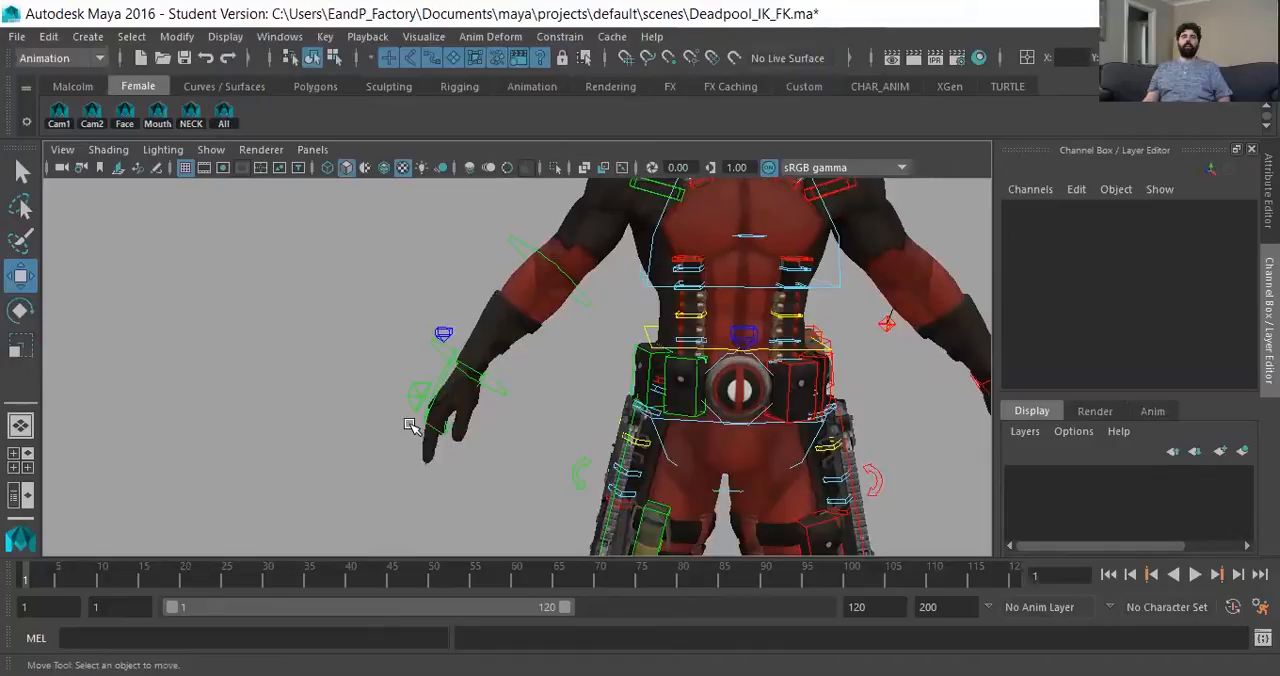
{"action": "left_click", "coordinate": [452, 416]}
{"action": "key", "text": "e"}
{"action": "left_click_drag", "start_coordinate": [452, 416], "coordinate": [386, 451], "text": "alt"}
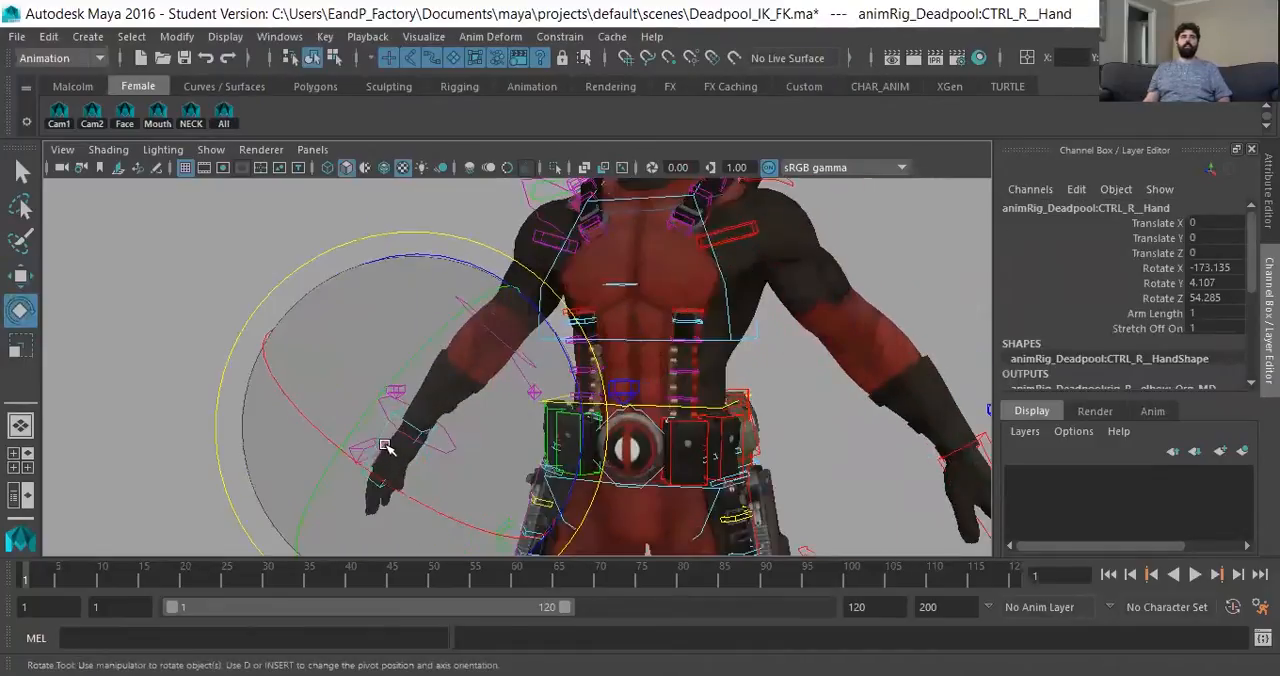
{"action": "key", "text": "s"}
- Pose the right hand control at translate 2.466, 1.515, 3.122 and rotate -55.019, 104.133, 120.158
{"action": "left_click_drag", "start_coordinate": [418, 390], "coordinate": [454, 364]}
{"action": "left_click_drag", "start_coordinate": [374, 450], "coordinate": [786, 388], "text": "alt"}
{"action": "key", "text": "w"}
{"action": "key", "text": "e"}
{"action": "key", "text": "w"}
{"action": "left_click_drag", "start_coordinate": [786, 388], "coordinate": [343, 474], "text": "alt"}
{"action": "key", "text": "e"}
{"action": "left_click_drag", "start_coordinate": [506, 391], "coordinate": [438, 262], "text": "alt"}
{"action": "left_click_drag", "start_coordinate": [279, 290], "coordinate": [497, 395]}
{"action": "key", "text": "w"}
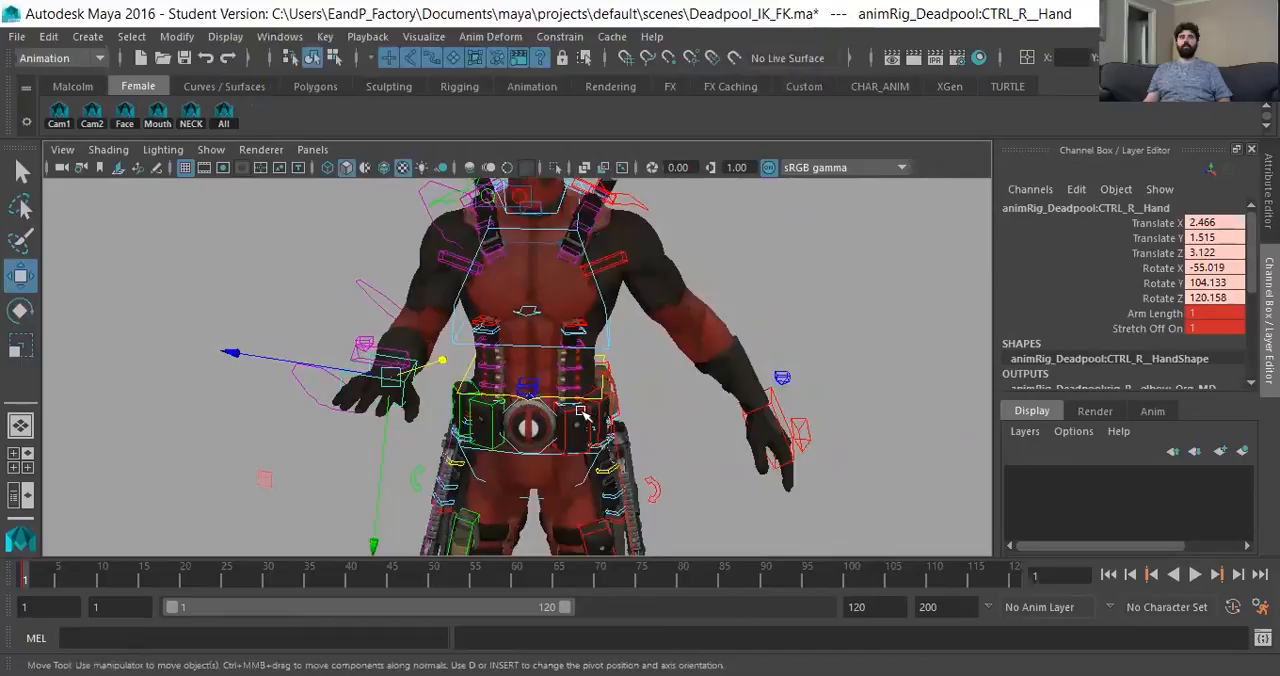
- Try rotating the body control at the waist in untextured shaded display, and undo the rotations
{"action": "left_click", "coordinate": [588, 380]}
{"action": "key", "text": "e"}
{"action": "mouse_move", "coordinate": [590, 373]}
{"action": "left_mouse_down"}
{"action": "mouse_move", "coordinate": [549, 374]}
{"action": "mouse_move", "coordinate": [580, 365]}
{"action": "mouse_move", "coordinate": [566, 357]}
{"action": "mouse_move", "coordinate": [560, 394]}
{"action": "mouse_move", "coordinate": [585, 408]}
{"action": "mouse_move", "coordinate": [580, 366]}
{"action": "left_mouse_up"}
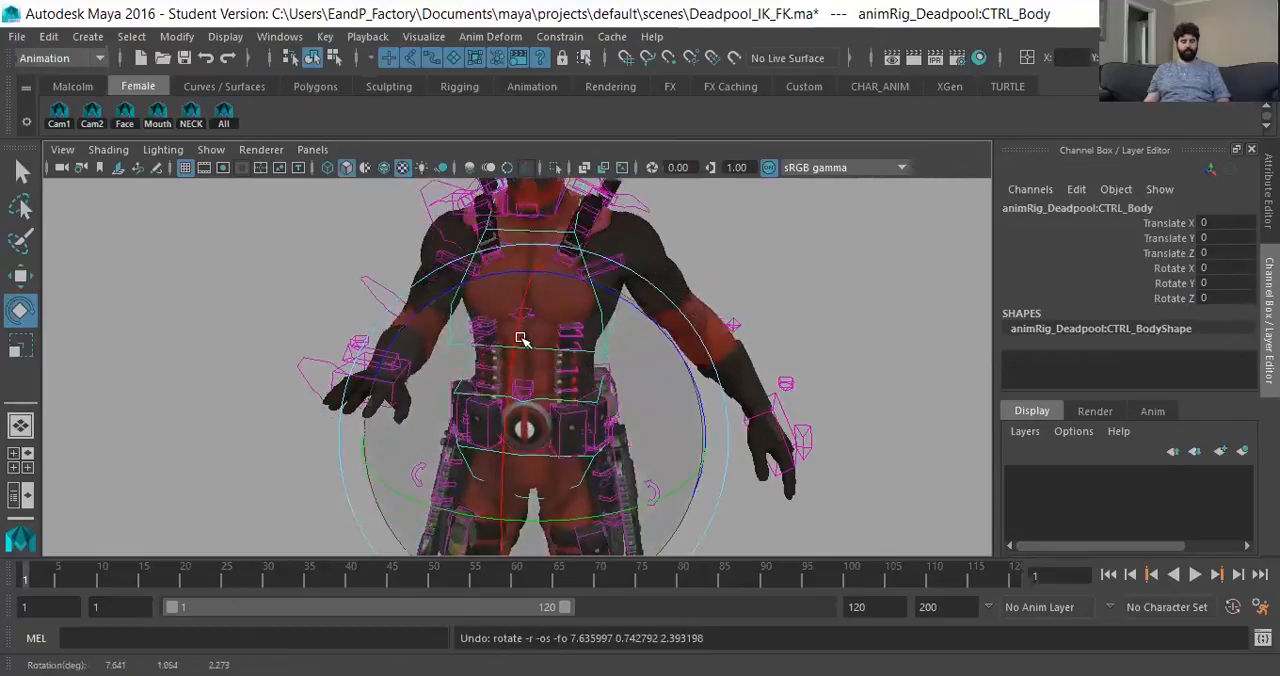
{"action": "key", "text": "5"}
{"action": "mouse_move", "coordinate": [514, 394]}
{"action": "left_mouse_down", "text": "alt"}
{"action": "mouse_move", "coordinate": [491, 414]}
{"action": "mouse_move", "coordinate": [551, 400]}
{"action": "mouse_move", "coordinate": [480, 430]}
{"action": "left_mouse_up", "text": "alt"}
{"action": "left_click_drag", "start_coordinate": [573, 388], "coordinate": [230, 172]}
{"action": "key", "text": "ctrl+z"}
- Switch the viewport renderer to Legacy Default Viewport and restore textured shading, undoing the test rotation of the body control
{"action": "left_click", "coordinate": [260, 149]}
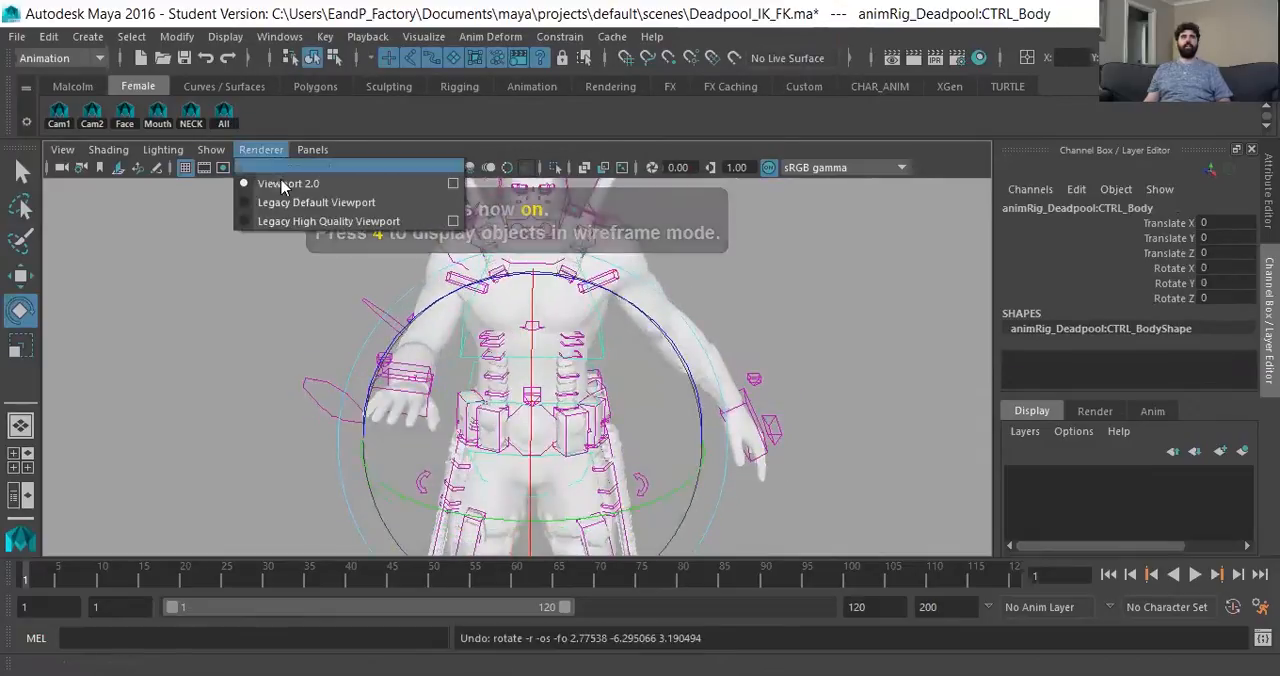
{"action": "left_click", "coordinate": [314, 205]}
{"action": "left_click_drag", "start_coordinate": [588, 408], "coordinate": [522, 406], "text": "alt"}
{"action": "key", "text": "ctrl+z"}
{"action": "left_click_drag", "start_coordinate": [448, 423], "coordinate": [482, 416], "text": "alt"}
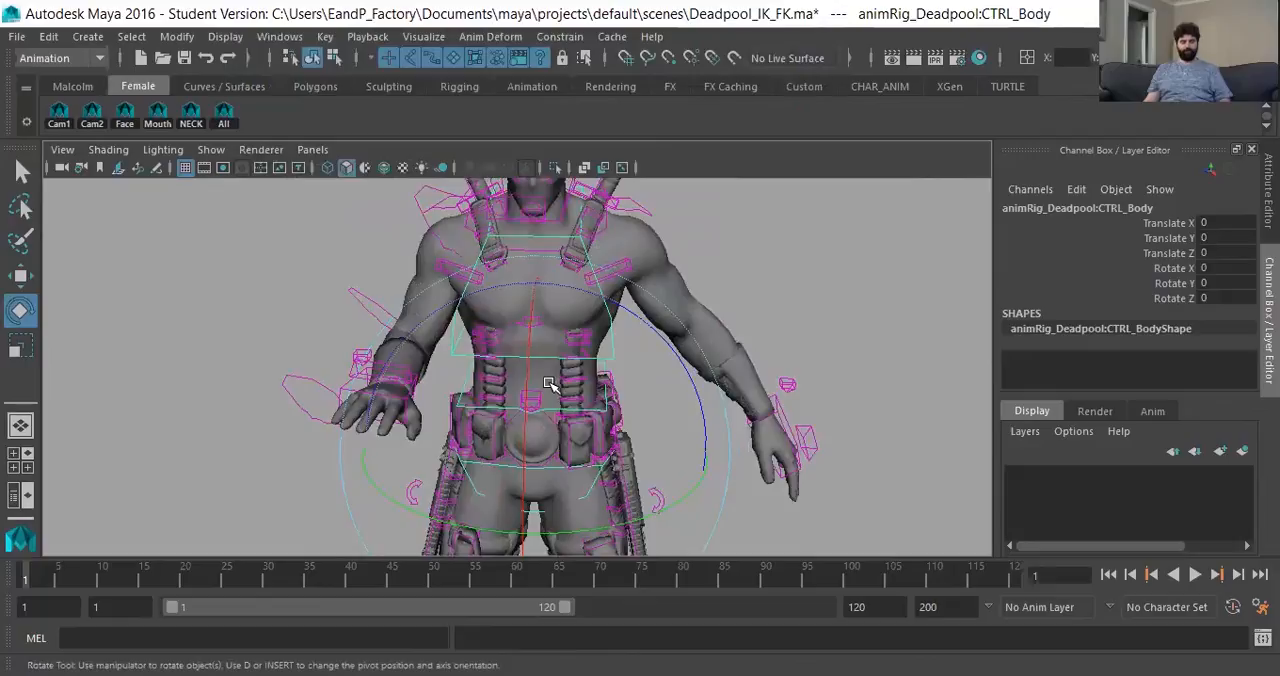
{"action": "key", "text": "6"}
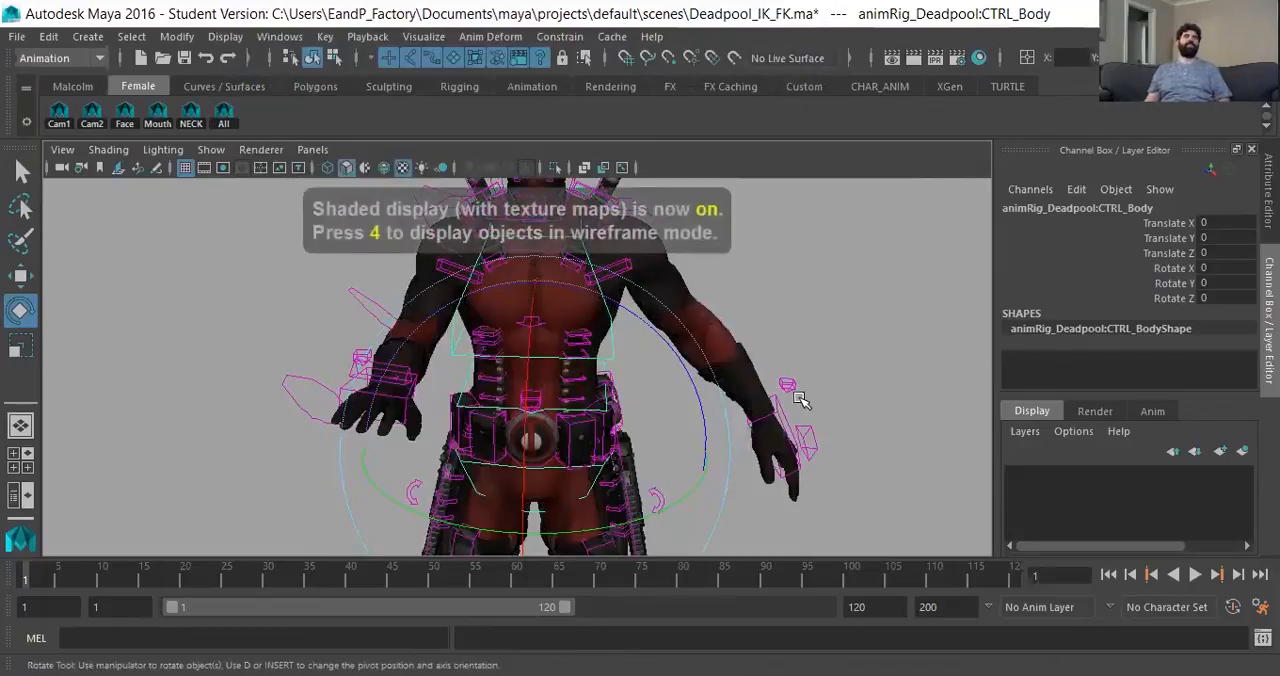
- Examine the posed right hand and the gun holstered on the right thigh from several angles
{"action": "scroll", "coordinate": [578, 410], "scroll_direction": "down", "scroll_amount": 3}
{"action": "left_click_drag", "start_coordinate": [578, 410], "coordinate": [500, 451], "text": "alt"}
{"action": "scroll", "coordinate": [358, 400], "scroll_direction": "up", "scroll_amount": 3}
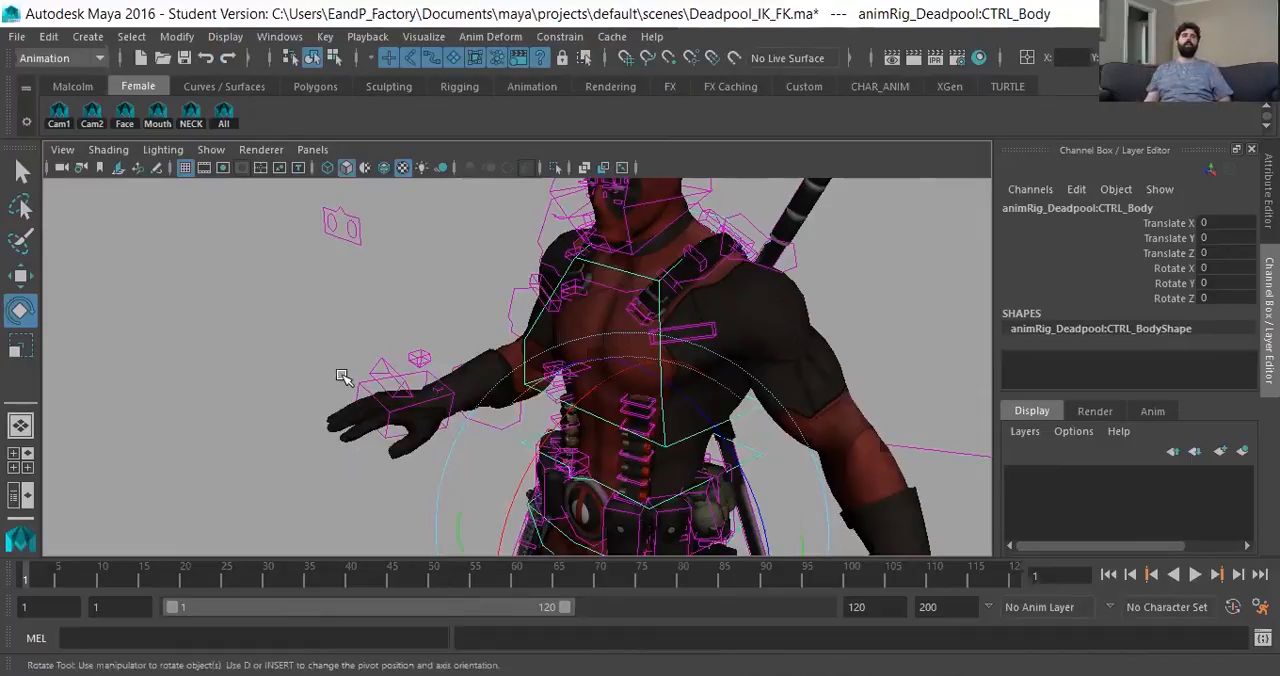
{"action": "left_click", "coordinate": [362, 384]}
{"action": "left_click", "coordinate": [430, 402]}
{"action": "left_click_drag", "start_coordinate": [405, 420], "coordinate": [557, 446], "text": "alt"}
{"action": "left_click", "coordinate": [134, 497]}
{"action": "left_click_drag", "start_coordinate": [235, 477], "coordinate": [414, 460], "text": "alt"}
{"action": "middle_click_drag", "start_coordinate": [414, 460], "coordinate": [428, 408], "text": "alt"}
{"action": "left_click_drag", "start_coordinate": [397, 427], "coordinate": [283, 420], "text": "alt"}
{"action": "right_click_drag", "start_coordinate": [283, 420], "coordinate": [526, 363], "text": "alt"}
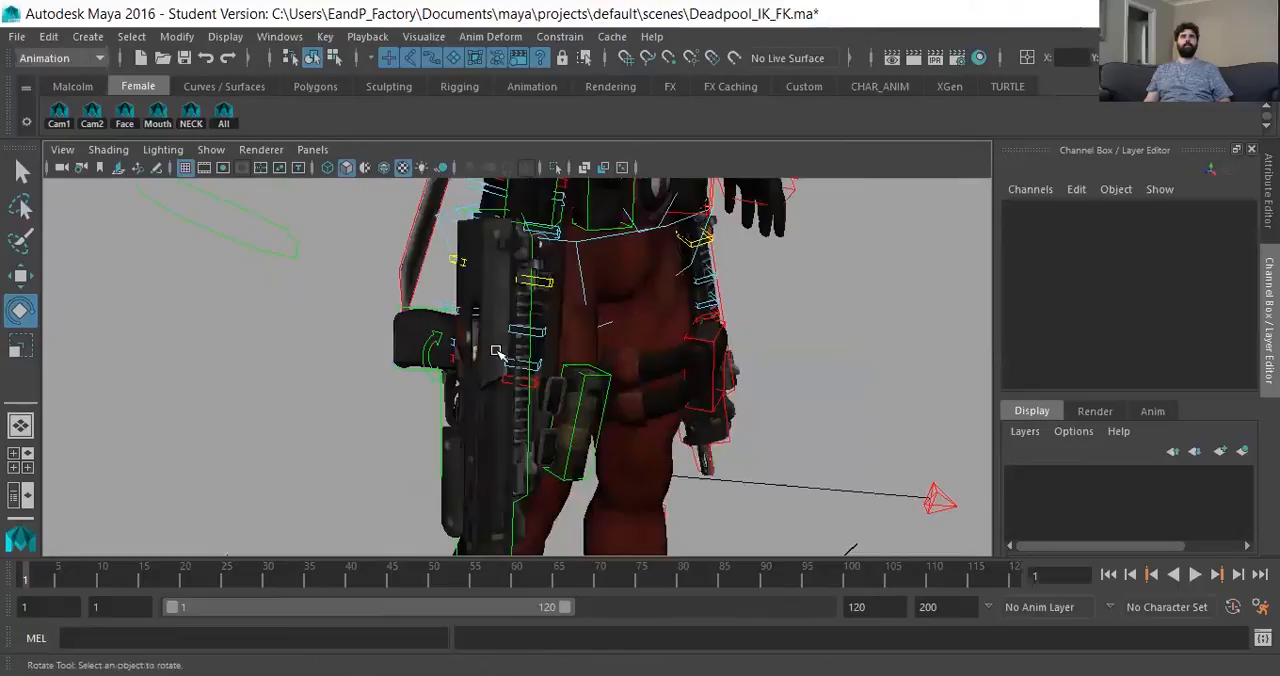
{"action": "right_click_drag", "start_coordinate": [443, 409], "coordinate": [498, 418], "text": "alt"}
{"action": "middle_click_drag", "start_coordinate": [498, 418], "coordinate": [503, 409], "text": "alt"}
{"action": "left_click_drag", "start_coordinate": [388, 353], "coordinate": [382, 307], "text": "alt"}
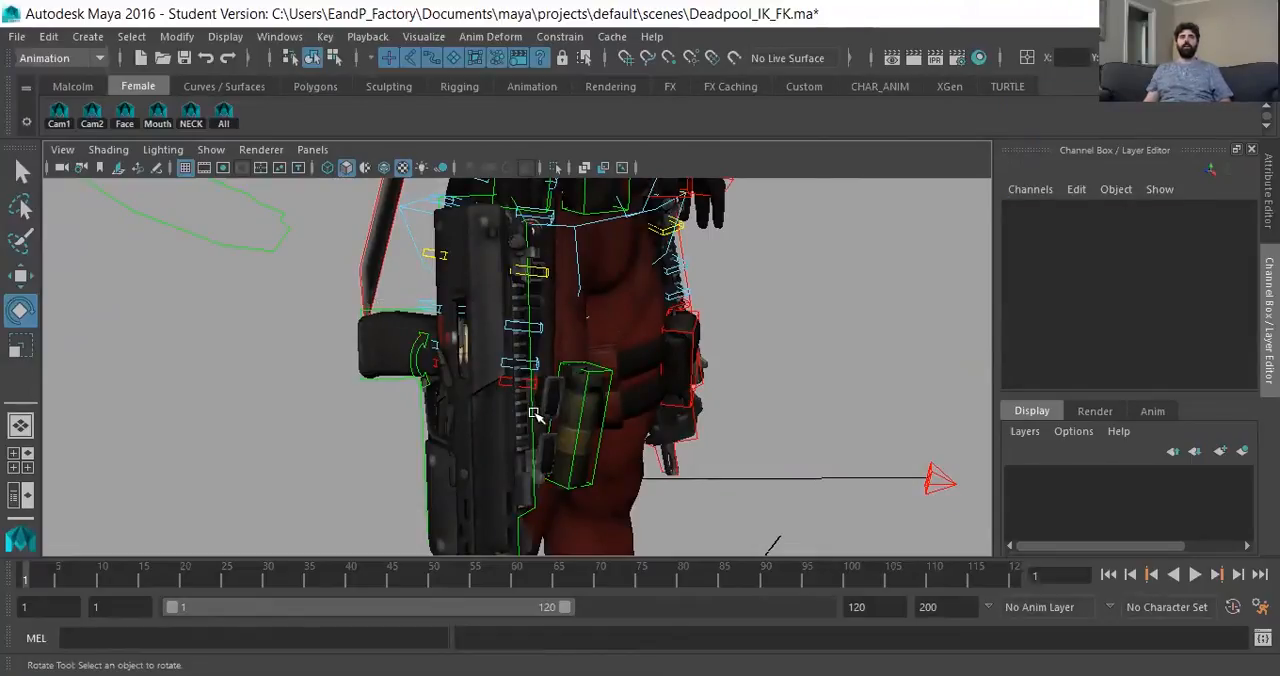
- Set the right gun control's Pinning attribute to hand
{"action": "left_click", "coordinate": [532, 456]}
{"action": "left_click_drag", "start_coordinate": [532, 456], "coordinate": [560, 430], "text": "alt"}
{"action": "left_click", "coordinate": [1203, 376]}
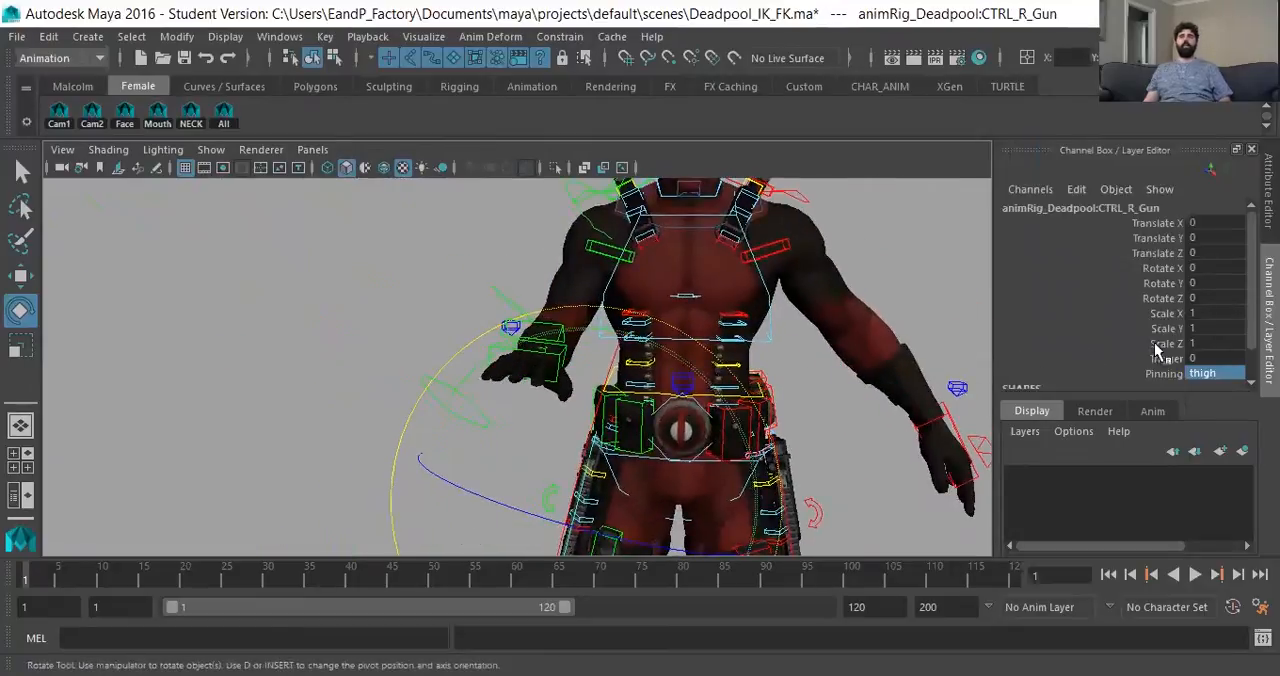
{"action": "left_click", "coordinate": [1213, 376]}
{"action": "left_click", "coordinate": [1222, 428]}
{"action": "left_click_drag", "start_coordinate": [547, 393], "coordinate": [303, 314], "text": "alt"}
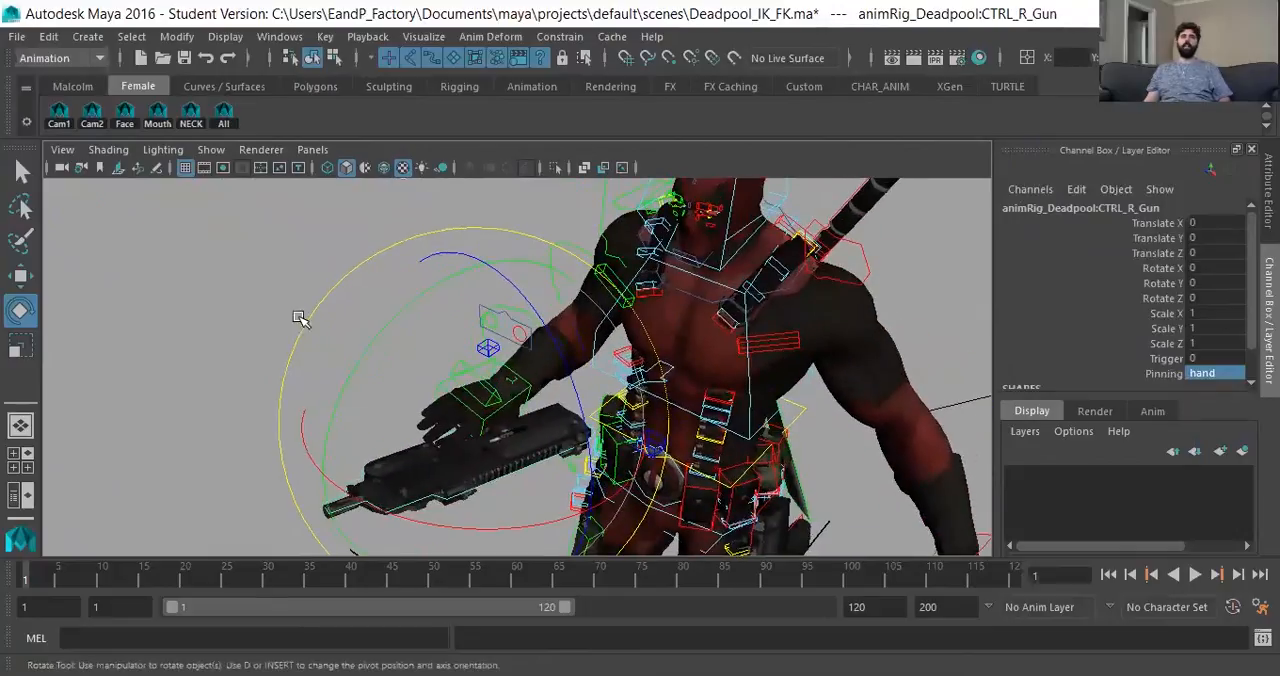
{"action": "left_click", "coordinate": [300, 314]}
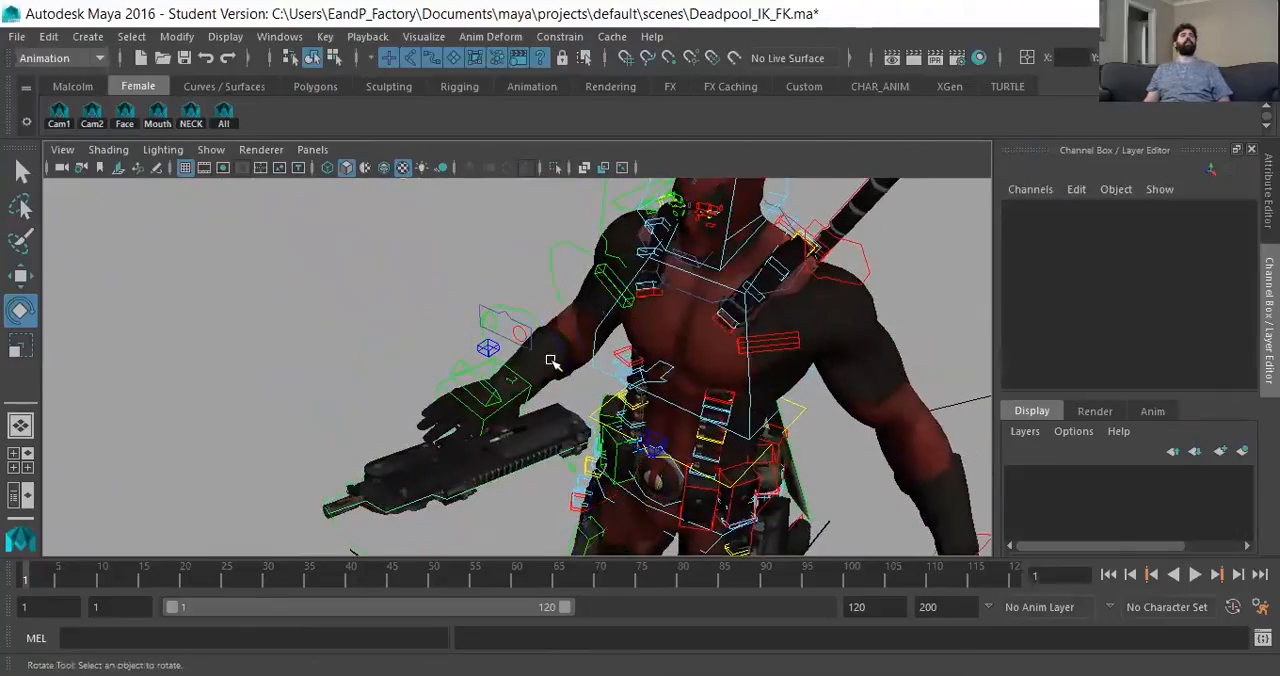
- Rotate the right hand control to -79.467, 96.909, 184.747 to turn the attached gun upright
{"action": "left_click", "coordinate": [503, 418]}
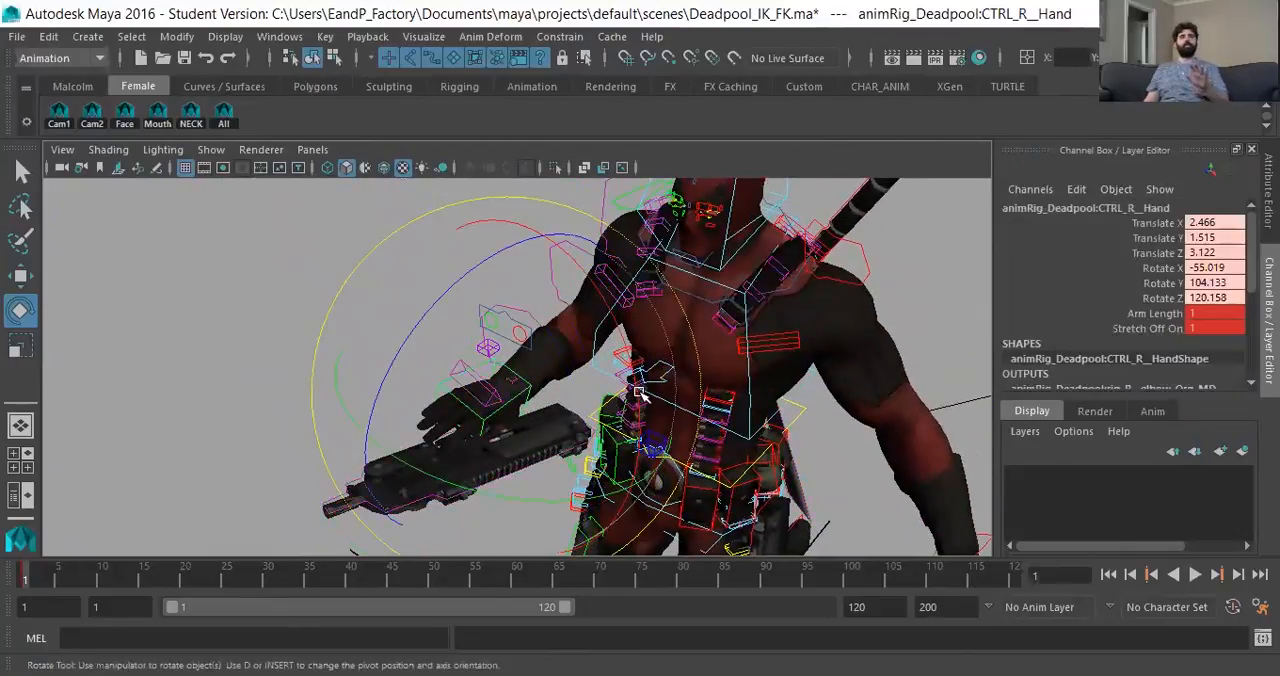
{"action": "left_click_drag", "start_coordinate": [632, 397], "coordinate": [400, 325]}
{"action": "left_click_drag", "start_coordinate": [400, 325], "coordinate": [521, 351], "text": "alt"}
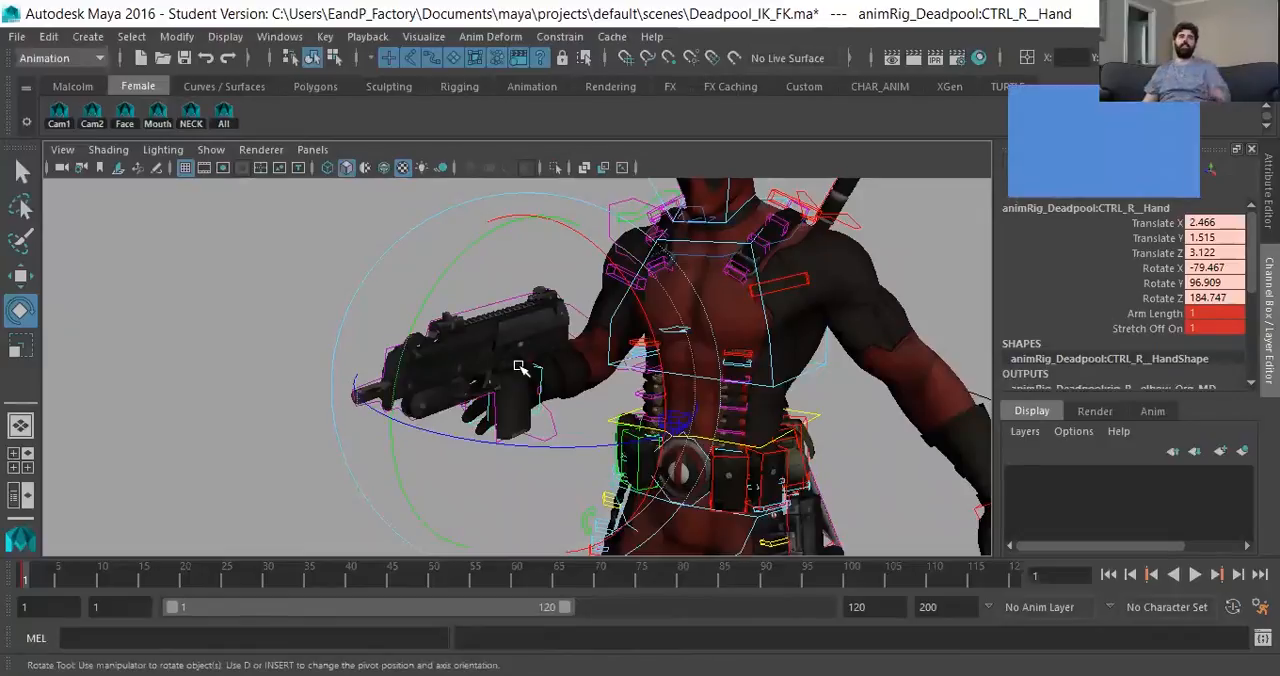
- Refine the right hand control's rotation to -59.272, 92.829, 204.168, checking the gun's aim and the elbow from the side
{"action": "left_click_drag", "start_coordinate": [454, 360], "coordinate": [640, 302], "text": "alt"}
{"action": "right_click_drag", "start_coordinate": [640, 302], "coordinate": [427, 349], "text": "alt"}
{"action": "left_click_drag", "start_coordinate": [427, 349], "coordinate": [354, 418], "text": "alt"}
{"action": "left_click", "coordinate": [386, 346]}
{"action": "left_click", "coordinate": [411, 362]}
{"action": "left_click_drag", "start_coordinate": [469, 405], "coordinate": [414, 434], "text": "alt"}
{"action": "right_click_drag", "start_coordinate": [414, 434], "coordinate": [566, 400], "text": "alt"}
{"action": "left_click_drag", "start_coordinate": [566, 400], "coordinate": [690, 400], "text": "alt"}
{"action": "right_click_drag", "start_coordinate": [690, 400], "coordinate": [572, 490], "text": "alt"}
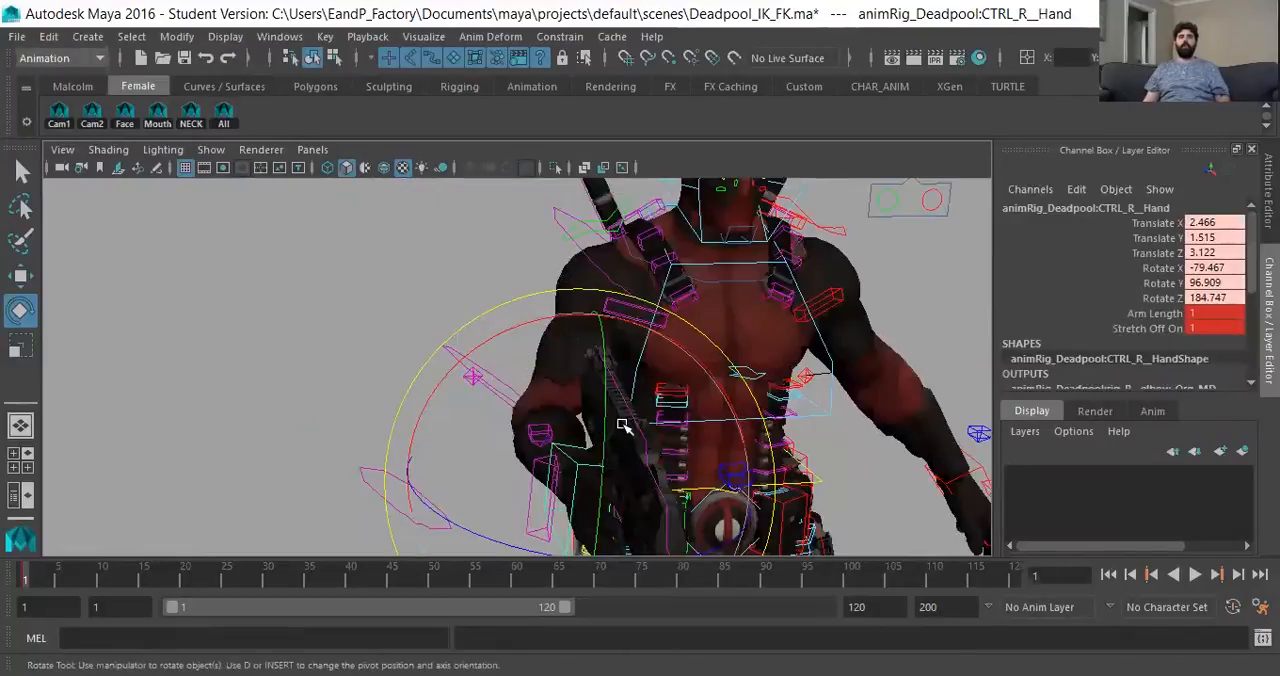
{"action": "left_click_drag", "start_coordinate": [622, 425], "coordinate": [575, 432], "text": "alt"}
{"action": "right_click_drag", "start_coordinate": [575, 432], "coordinate": [514, 410], "text": "alt"}
{"action": "left_click_drag", "start_coordinate": [514, 410], "coordinate": [607, 506], "text": "alt"}
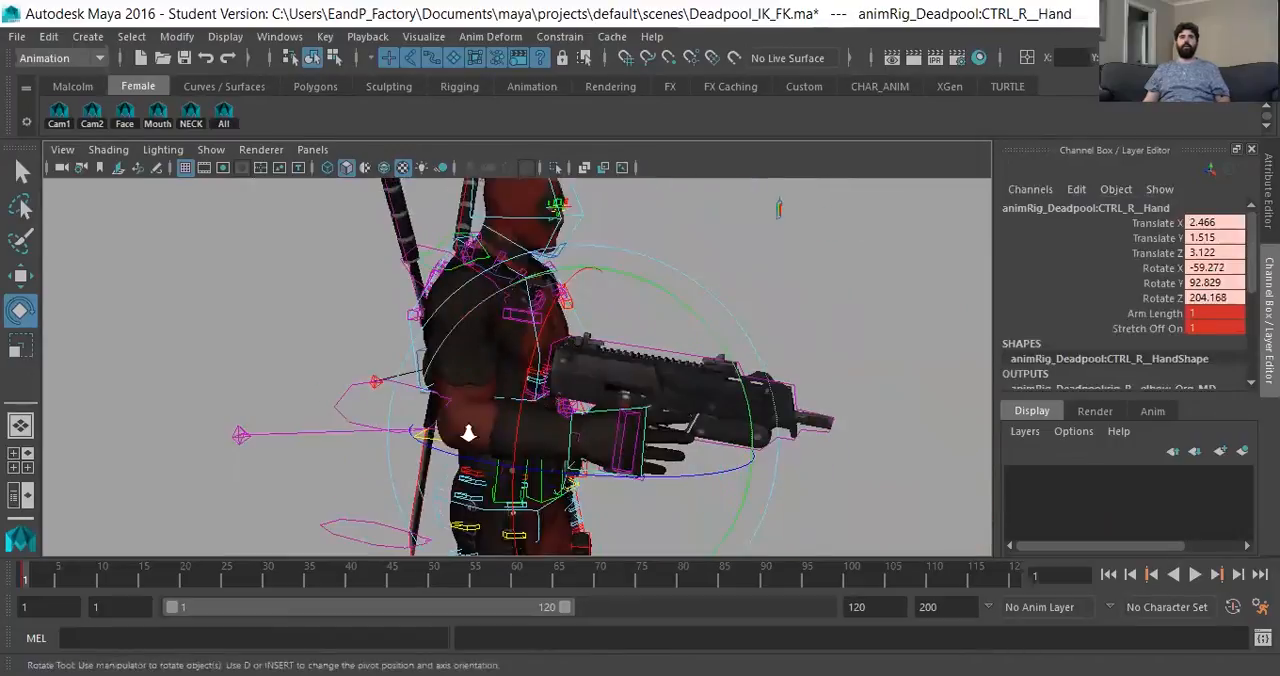
- Try moving the right elbow pole control behind the arm, and undo the move
{"action": "left_click", "coordinate": [238, 436]}
{"action": "left_click_drag", "start_coordinate": [462, 444], "coordinate": [426, 406], "text": "alt"}
{"action": "key", "text": "w"}
{"action": "mouse_move", "coordinate": [669, 398]}
{"action": "left_mouse_down"}
{"action": "mouse_move", "coordinate": [720, 408]}
{"action": "mouse_move", "coordinate": [670, 421]}
{"action": "left_mouse_up"}
{"action": "left_click_drag", "start_coordinate": [523, 443], "coordinate": [620, 448], "text": "alt"}
{"action": "key", "text": "ctrl+z"}
- Select the right gun control and set its Pinning attribute back to thigh
{"action": "left_click_drag", "start_coordinate": [472, 444], "coordinate": [623, 373], "text": "alt"}
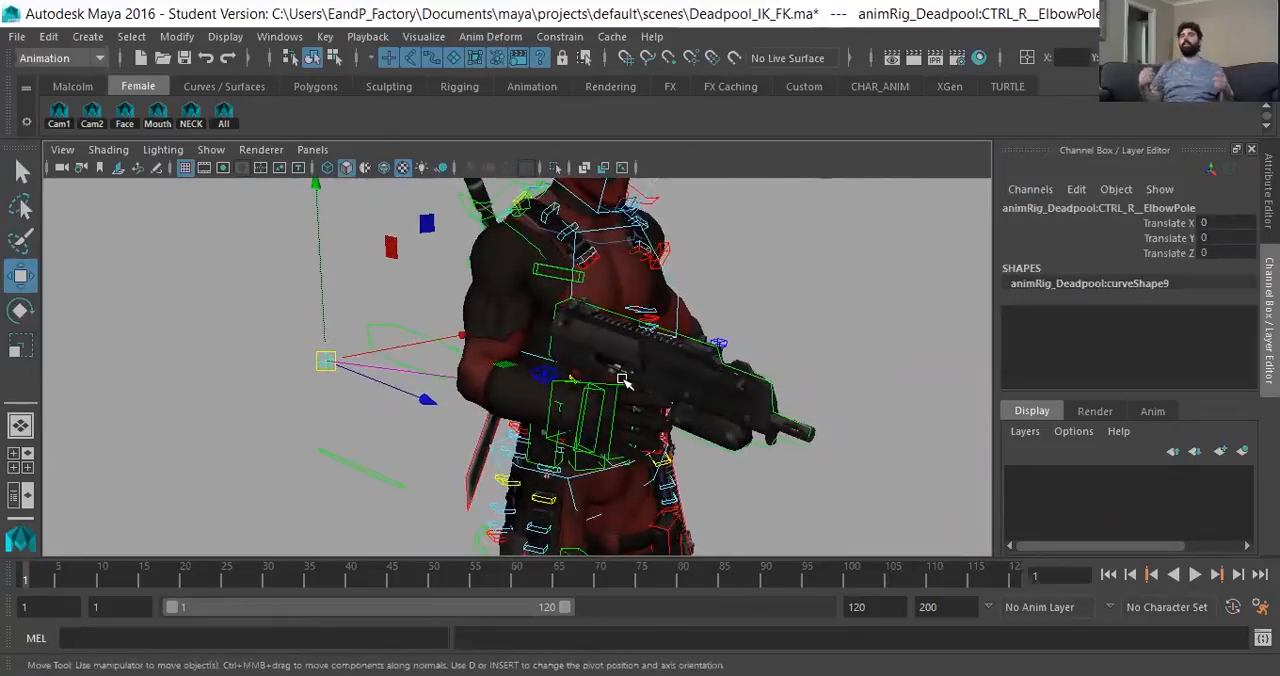
{"action": "left_click_drag", "start_coordinate": [623, 380], "coordinate": [466, 371], "text": "alt"}
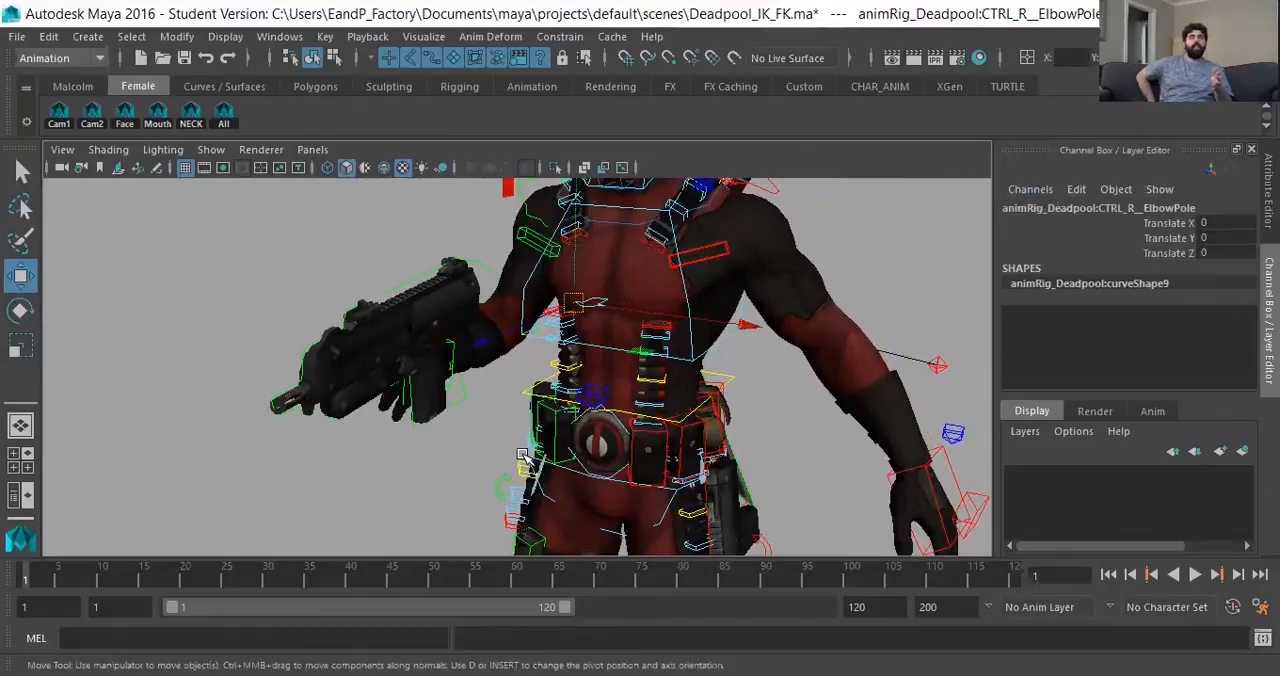
{"action": "left_click_drag", "start_coordinate": [422, 436], "coordinate": [630, 448], "text": "alt"}
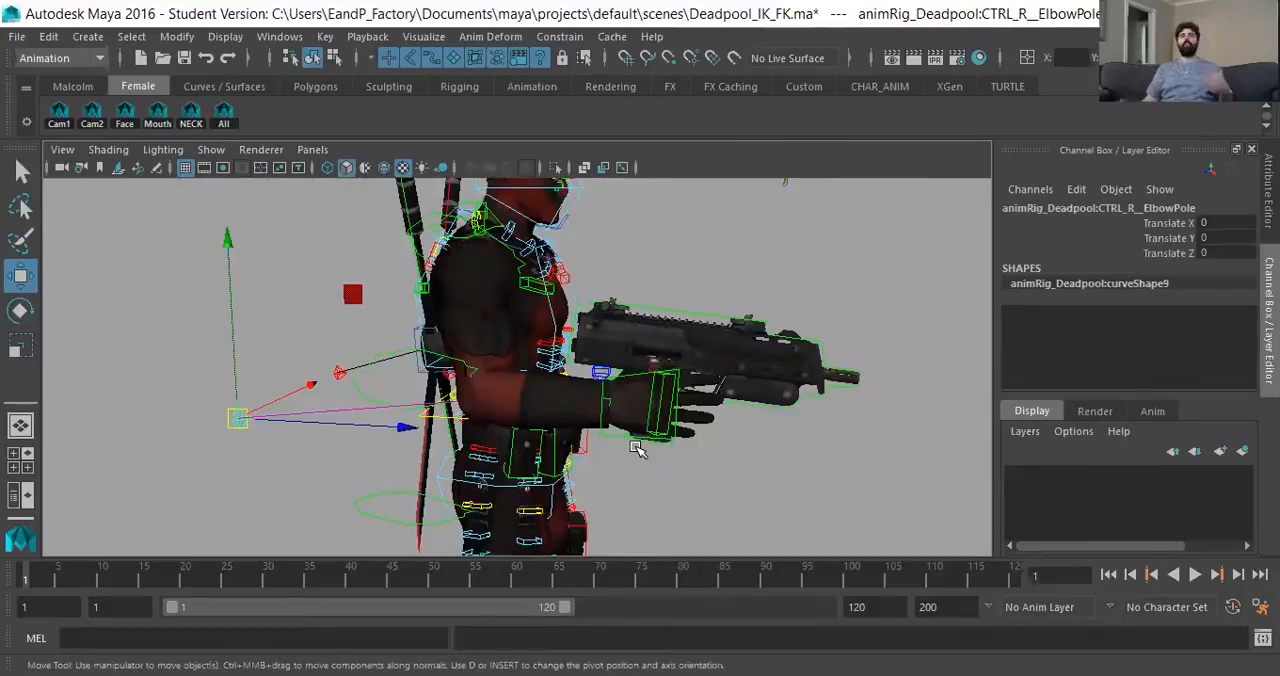
{"action": "left_click_drag", "start_coordinate": [680, 443], "coordinate": [394, 286], "text": "alt"}
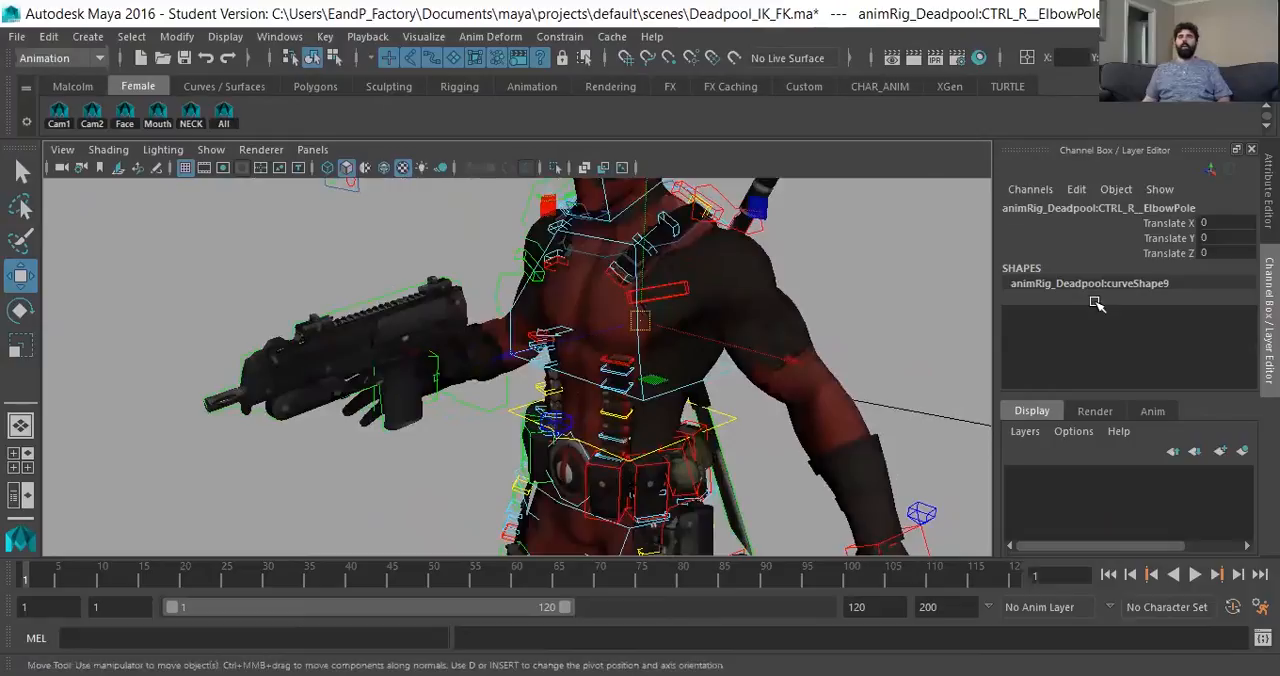
{"action": "key", "text": "ctrl+z"}
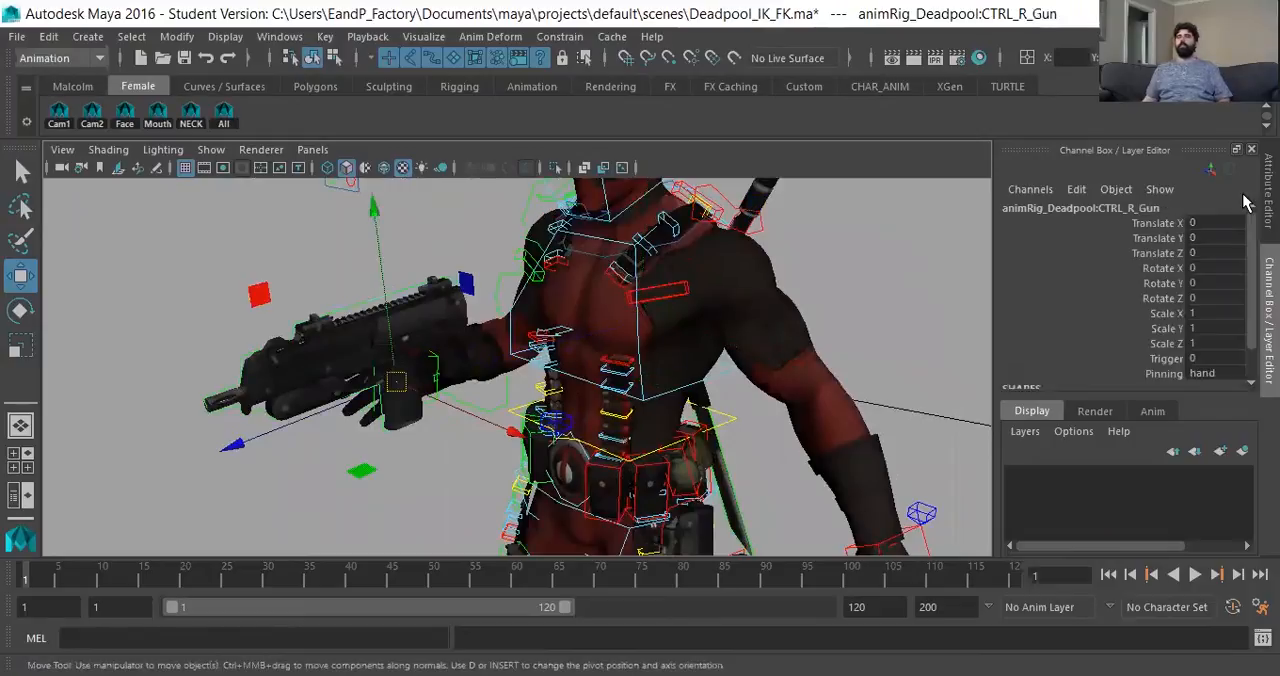
{"action": "left_click", "coordinate": [1222, 375]}
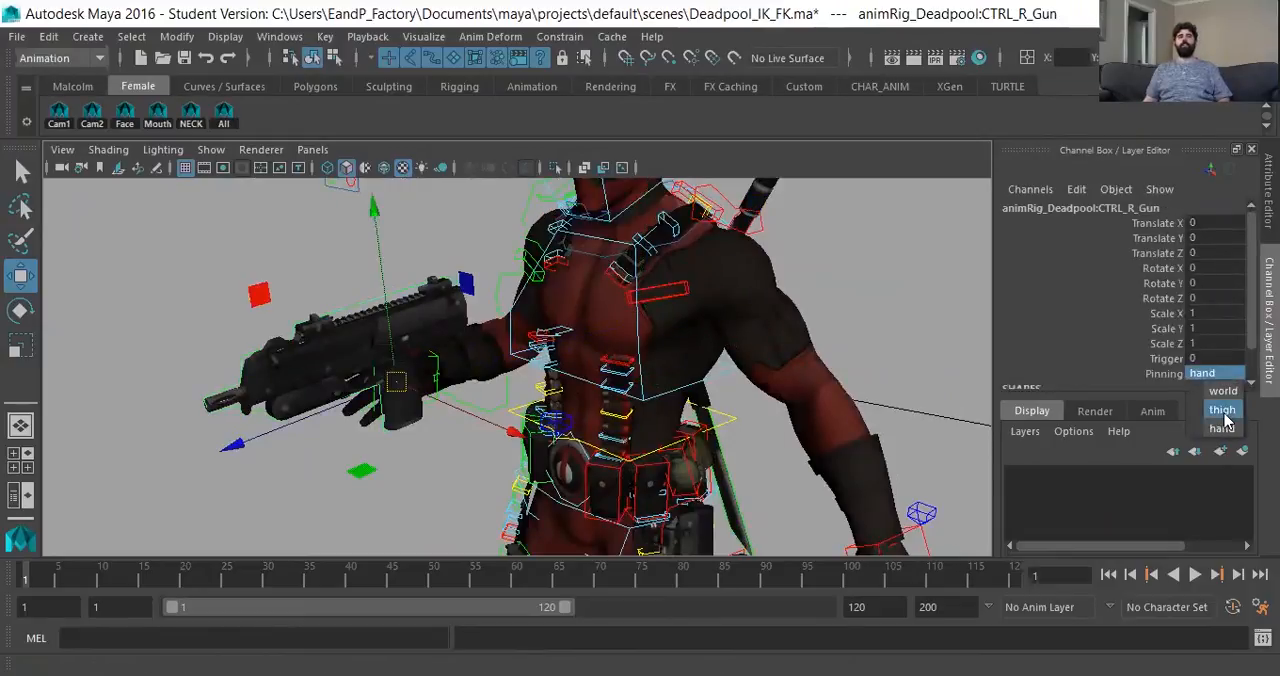
{"action": "left_click", "coordinate": [1222, 410]}
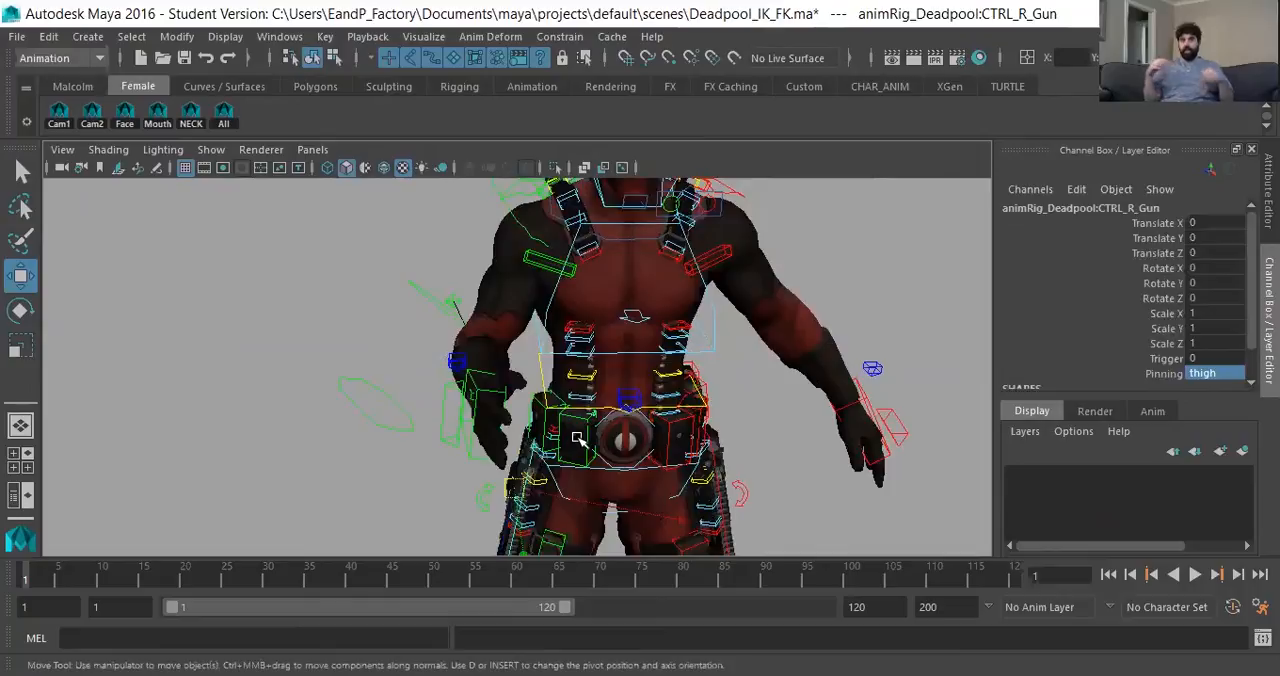
{"action": "left_click_drag", "start_coordinate": [484, 395], "coordinate": [428, 380], "text": "alt"}
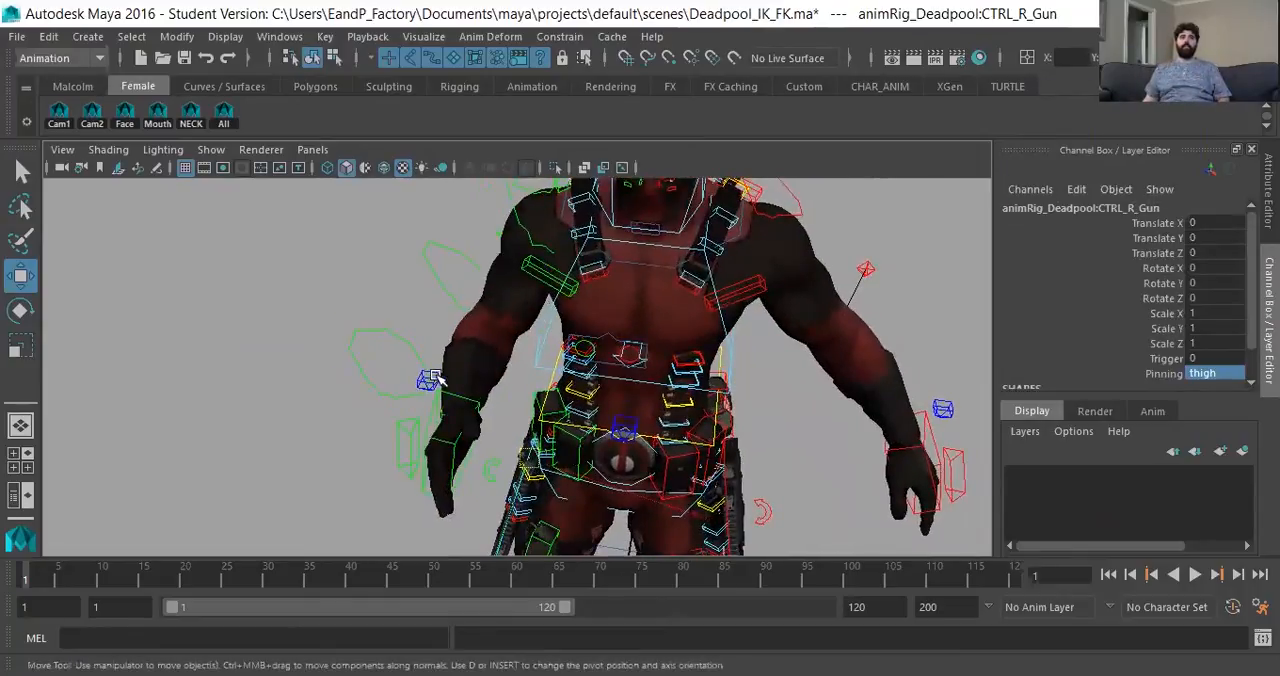
- Select the right wrist pinner control and set its IKFK attribute to 10
{"action": "left_click", "coordinate": [430, 381]}
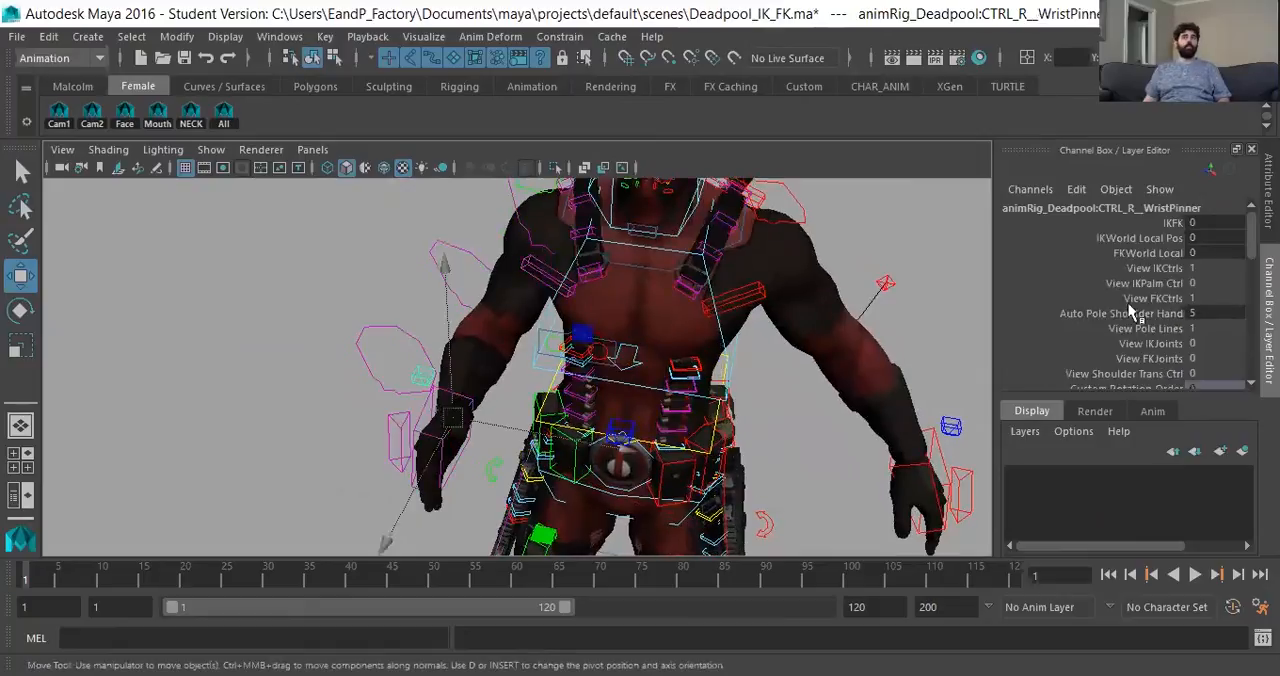
{"action": "left_click", "coordinate": [1175, 223]}
{"action": "middle_click_drag", "start_coordinate": [502, 375], "coordinate": [740, 348]}
- Rotate the right FK elbow control to -79.327 in Rotate Y to bend the forearm
{"action": "left_click_drag", "start_coordinate": [505, 321], "coordinate": [476, 321], "text": "alt"}
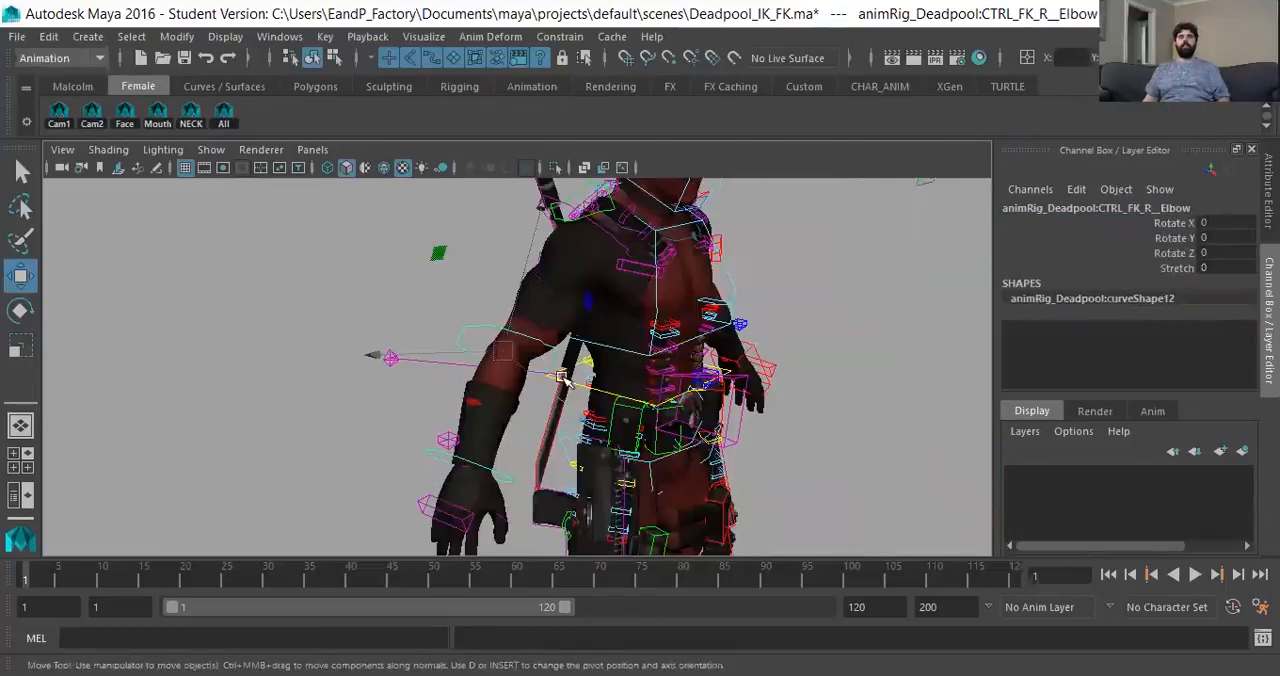
{"action": "key", "text": "e"}
{"action": "left_click_drag", "start_coordinate": [608, 440], "coordinate": [211, 294]}
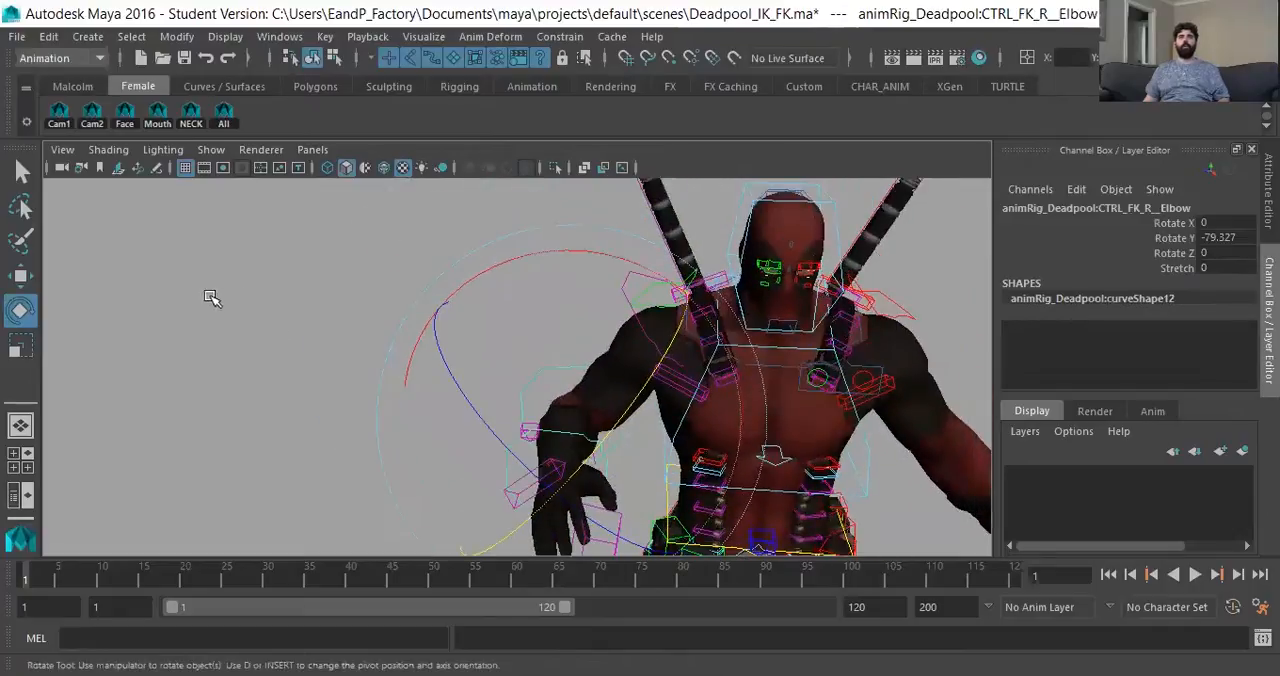
{"action": "left_click", "coordinate": [619, 290]}
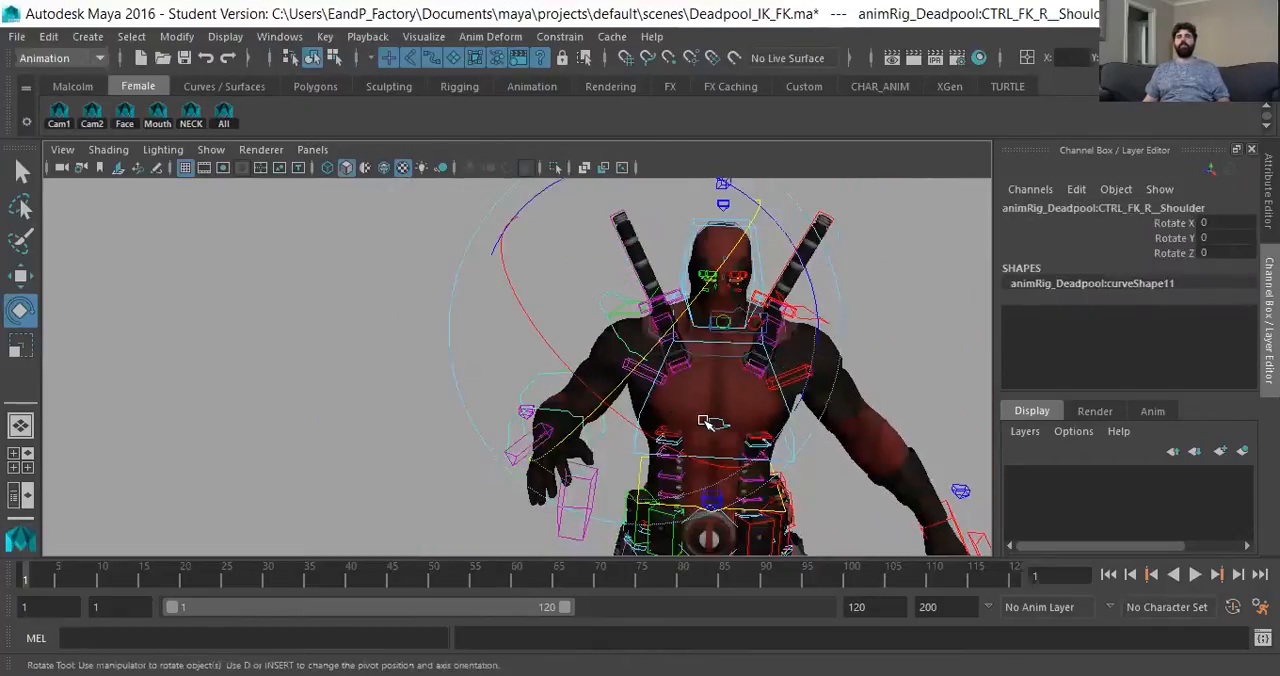
- Examine the bent right forearm and hand controls from the side and around the figure
{"action": "left_click_drag", "start_coordinate": [736, 446], "coordinate": [502, 453]}
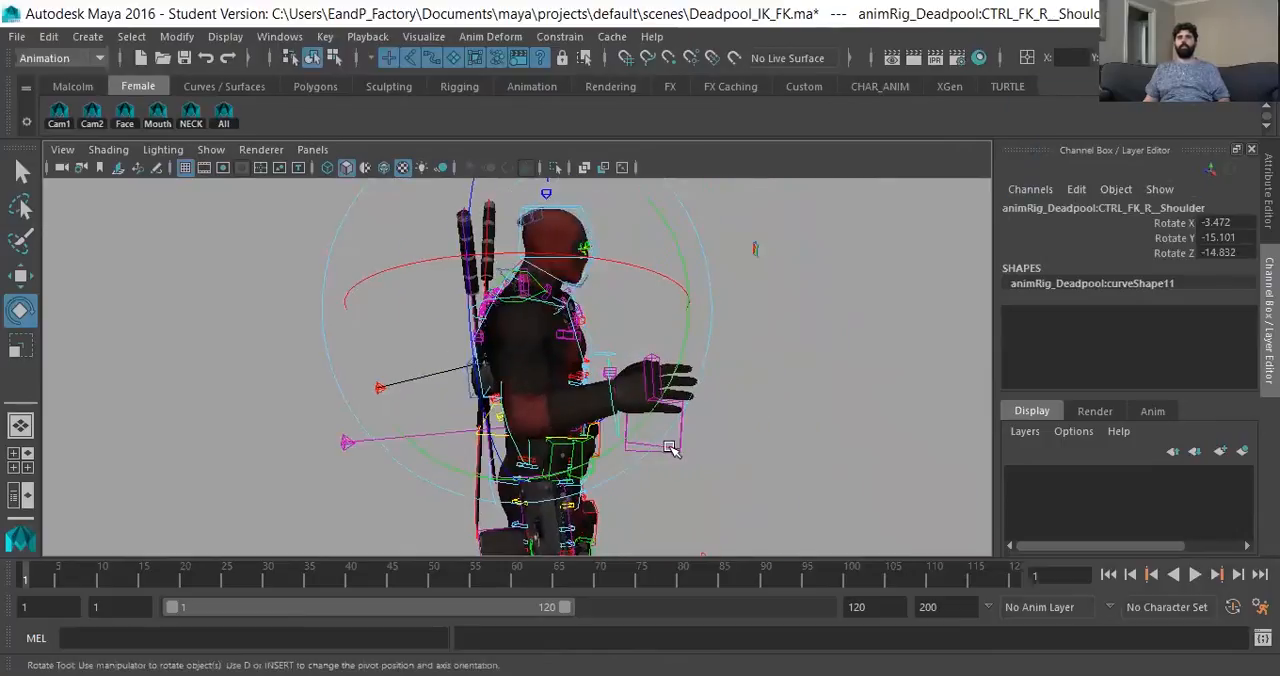
{"action": "left_click", "coordinate": [613, 422]}
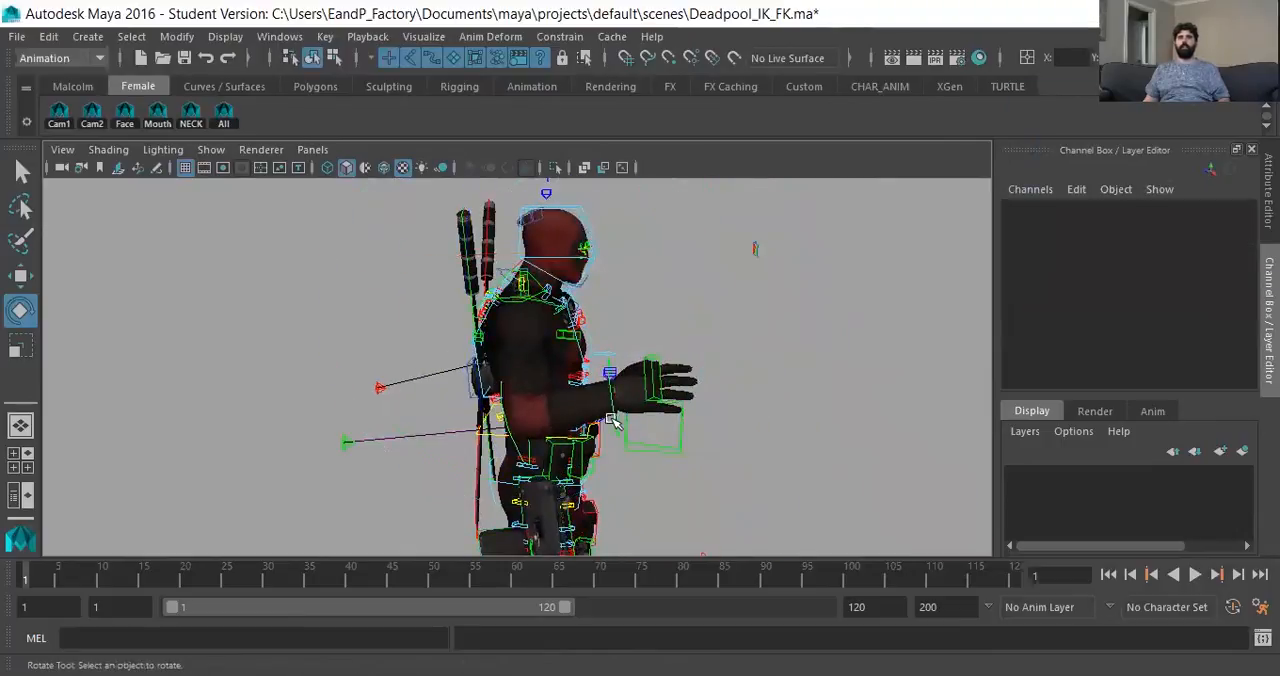
{"action": "left_click", "coordinate": [684, 428]}
{"action": "left_click_drag", "start_coordinate": [661, 433], "coordinate": [608, 430], "text": "alt"}
{"action": "left_click_drag", "start_coordinate": [749, 388], "coordinate": [572, 393], "text": "alt"}
{"action": "left_click_drag", "start_coordinate": [588, 458], "coordinate": [601, 437]}
{"action": "middle_click_drag", "start_coordinate": [601, 437], "coordinate": [615, 256], "text": "alt"}
{"action": "left_click_drag", "start_coordinate": [537, 351], "coordinate": [489, 346], "text": "alt"}
- Set the right gun control's Pinning attribute to hand and check the gun in the hand from several angles
{"action": "left_click", "coordinate": [383, 494]}
{"action": "left_click_drag", "start_coordinate": [620, 495], "coordinate": [676, 485], "text": "alt"}
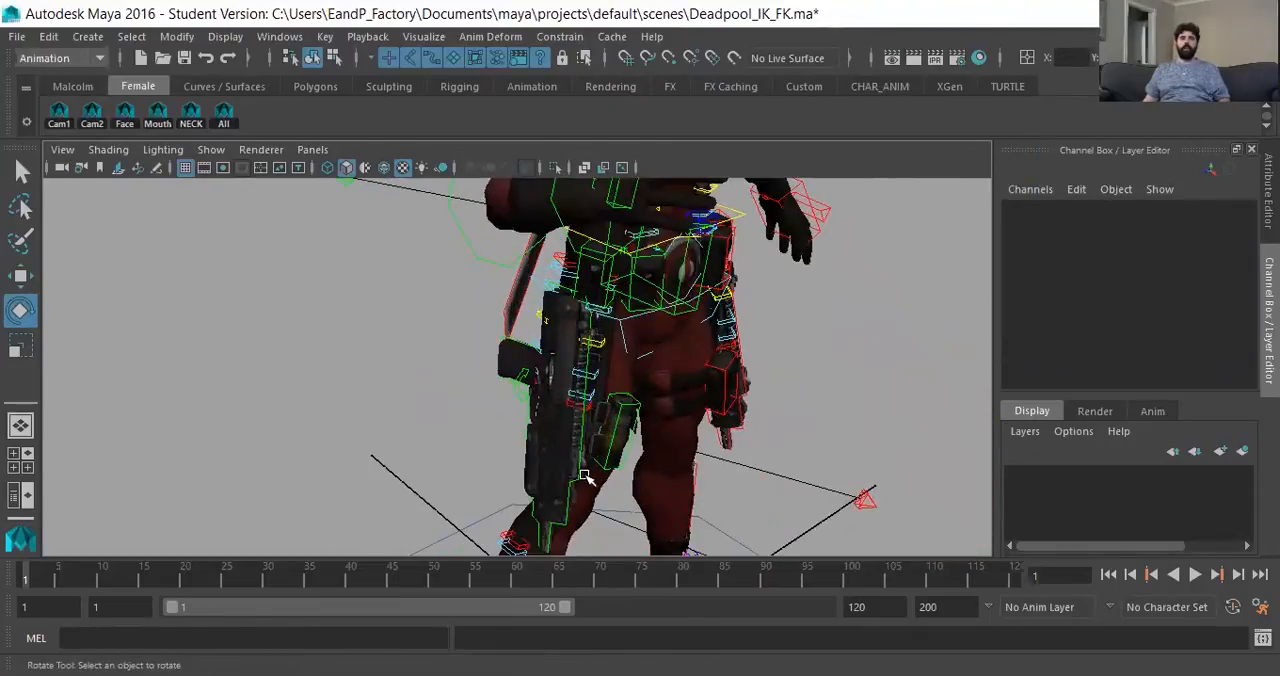
{"action": "left_click", "coordinate": [531, 416]}
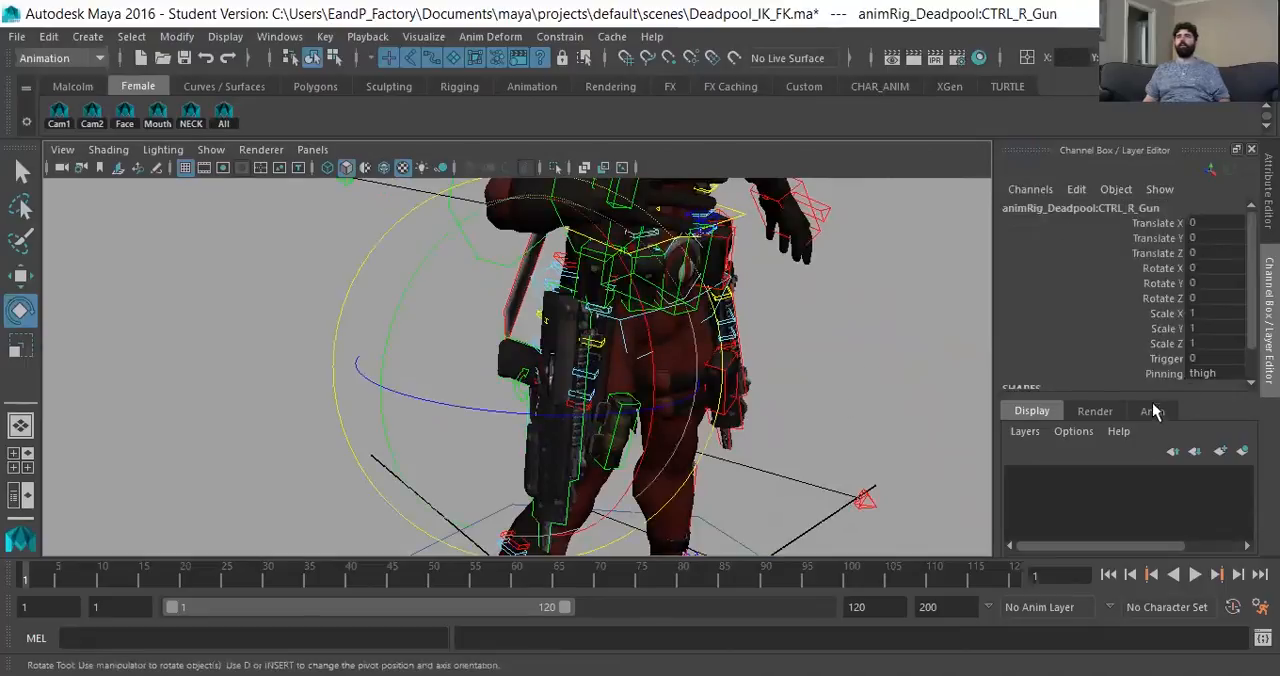
{"action": "left_click", "coordinate": [1203, 373]}
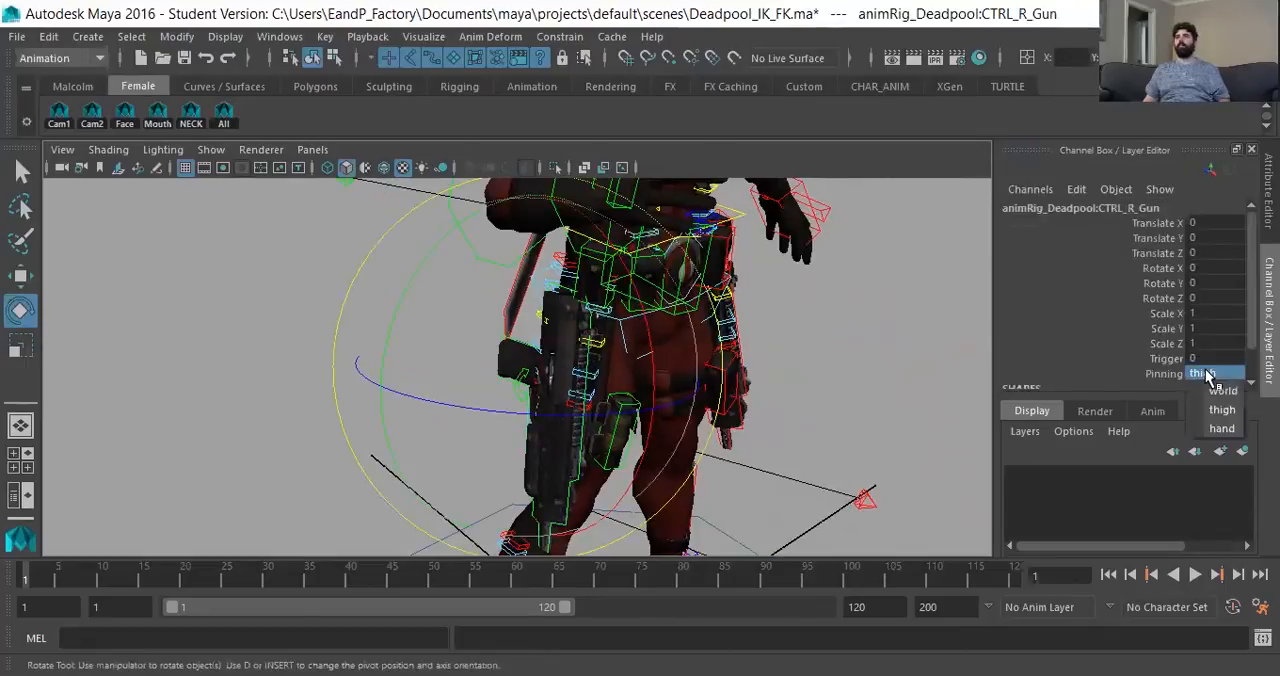
{"action": "left_click", "coordinate": [1221, 430]}
{"action": "middle_click_drag", "start_coordinate": [726, 303], "coordinate": [694, 371], "text": "alt"}
{"action": "left_click_drag", "start_coordinate": [694, 371], "coordinate": [789, 389], "text": "alt"}
{"action": "middle_click_drag", "start_coordinate": [789, 389], "coordinate": [797, 475], "text": "alt"}
{"action": "left_click", "coordinate": [907, 401]}
{"action": "left_click_drag", "start_coordinate": [907, 401], "coordinate": [470, 283], "text": "alt"}
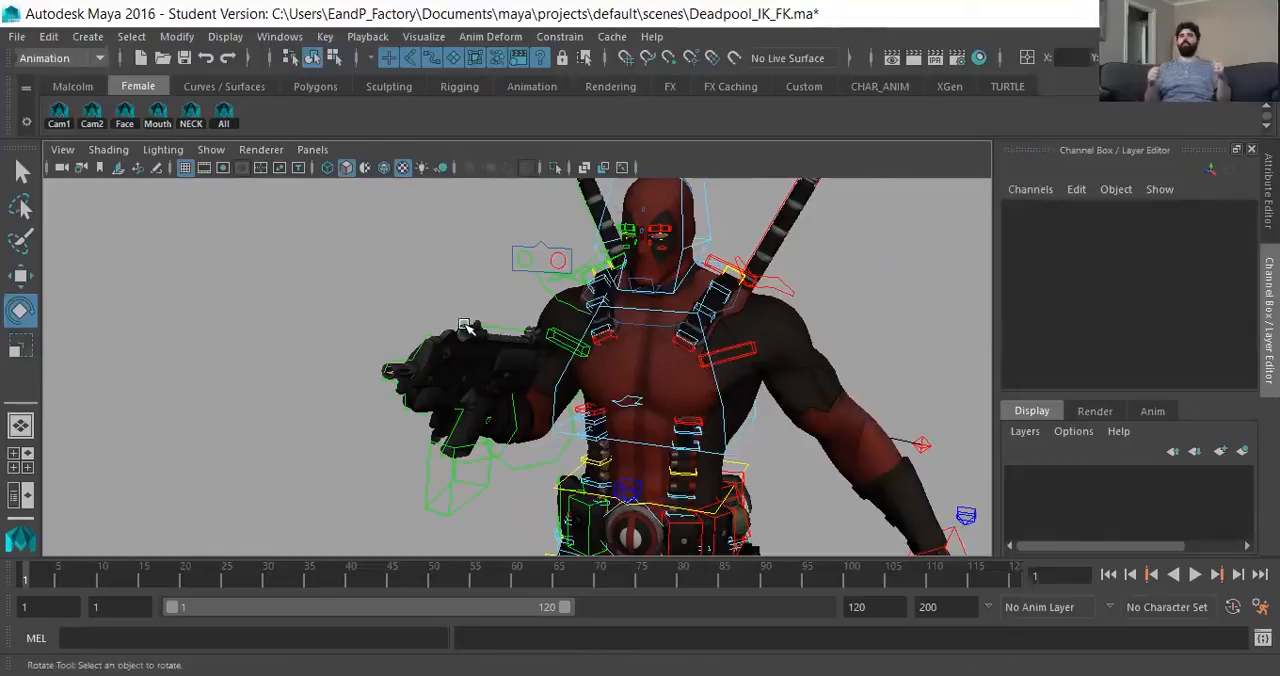
{"action": "left_click_drag", "start_coordinate": [537, 343], "coordinate": [502, 436], "text": "alt"}
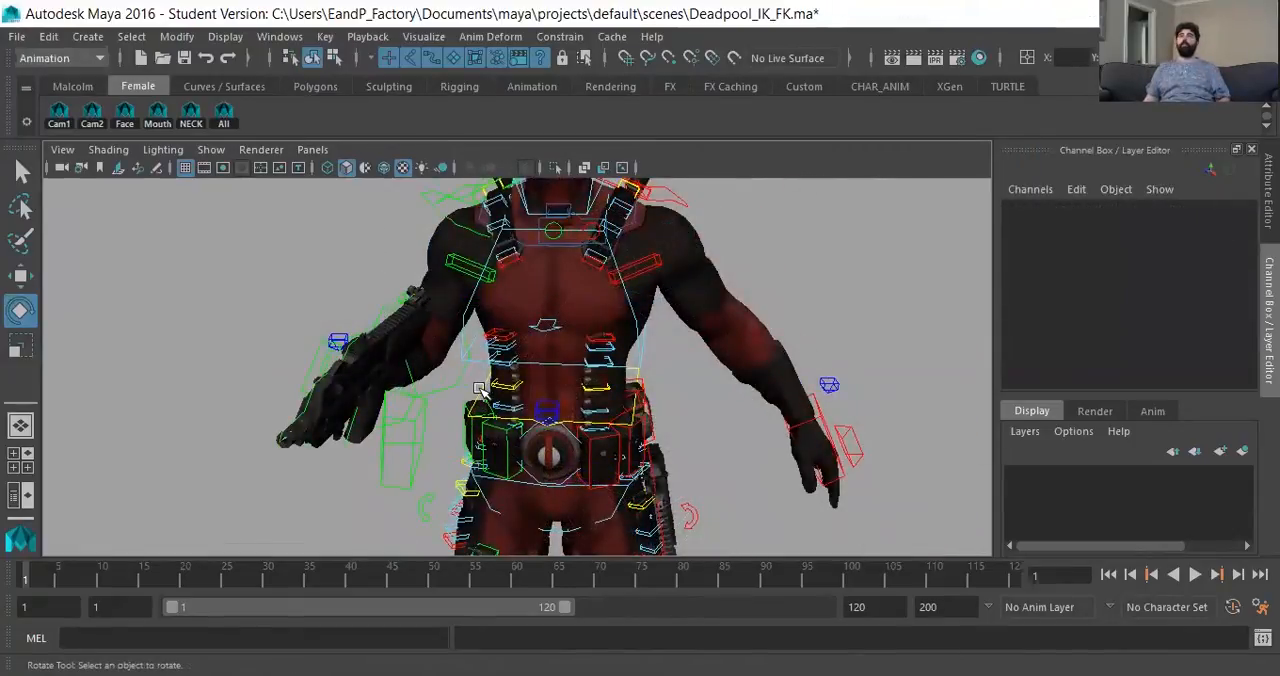
- Try rotating the body control to -4.559, -9.274, 6.906 to test how the right FK arm follows
{"action": "left_click", "coordinate": [556, 386]}
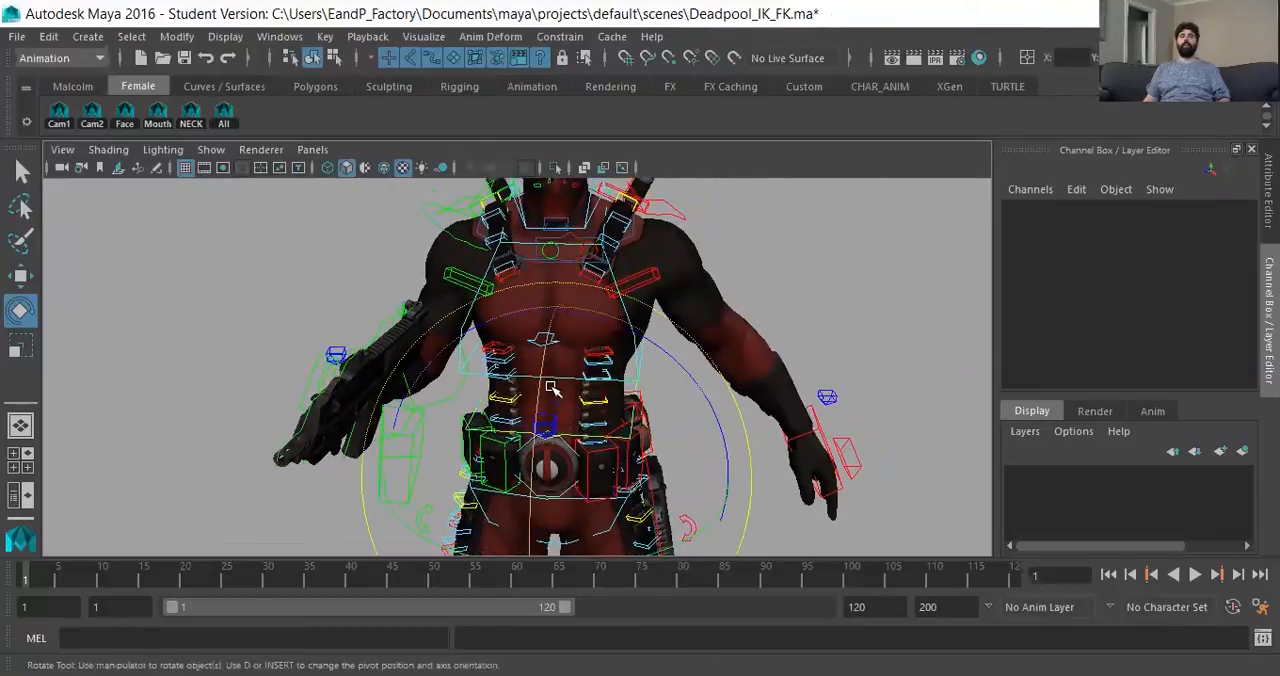
{"action": "left_click_drag", "start_coordinate": [567, 411], "coordinate": [504, 400]}
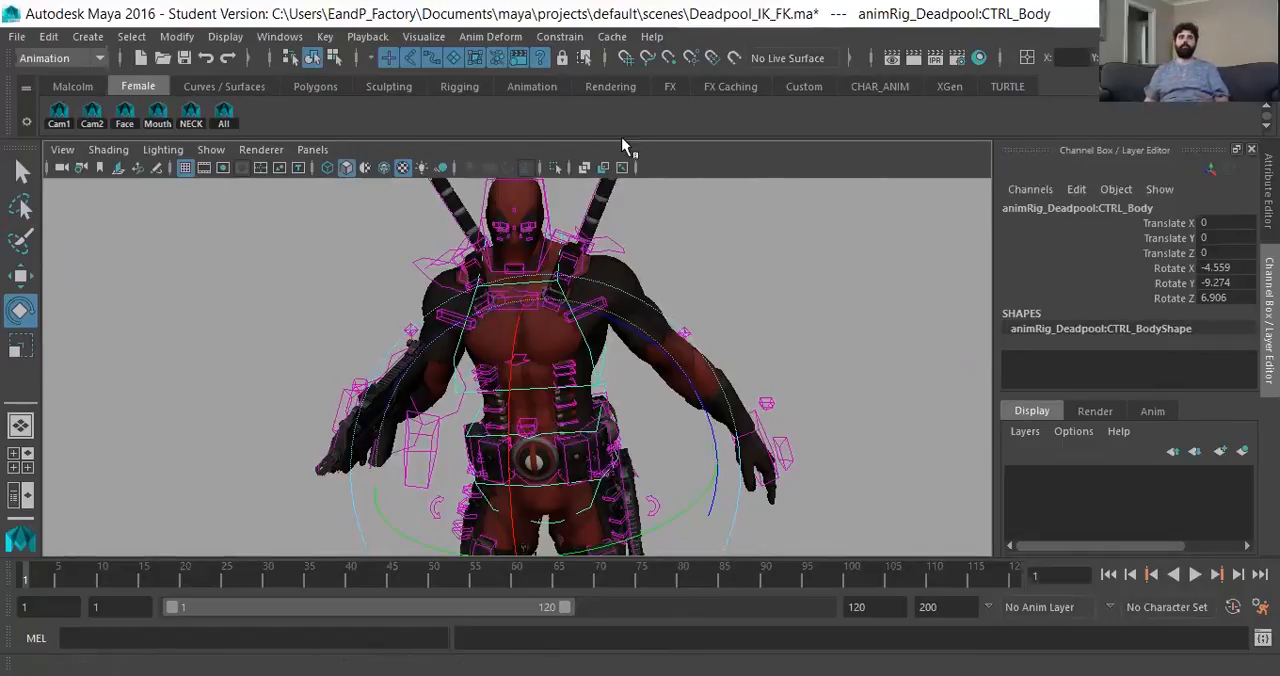
{"action": "left_click_drag", "start_coordinate": [449, 306], "coordinate": [313, 333], "text": "alt"}
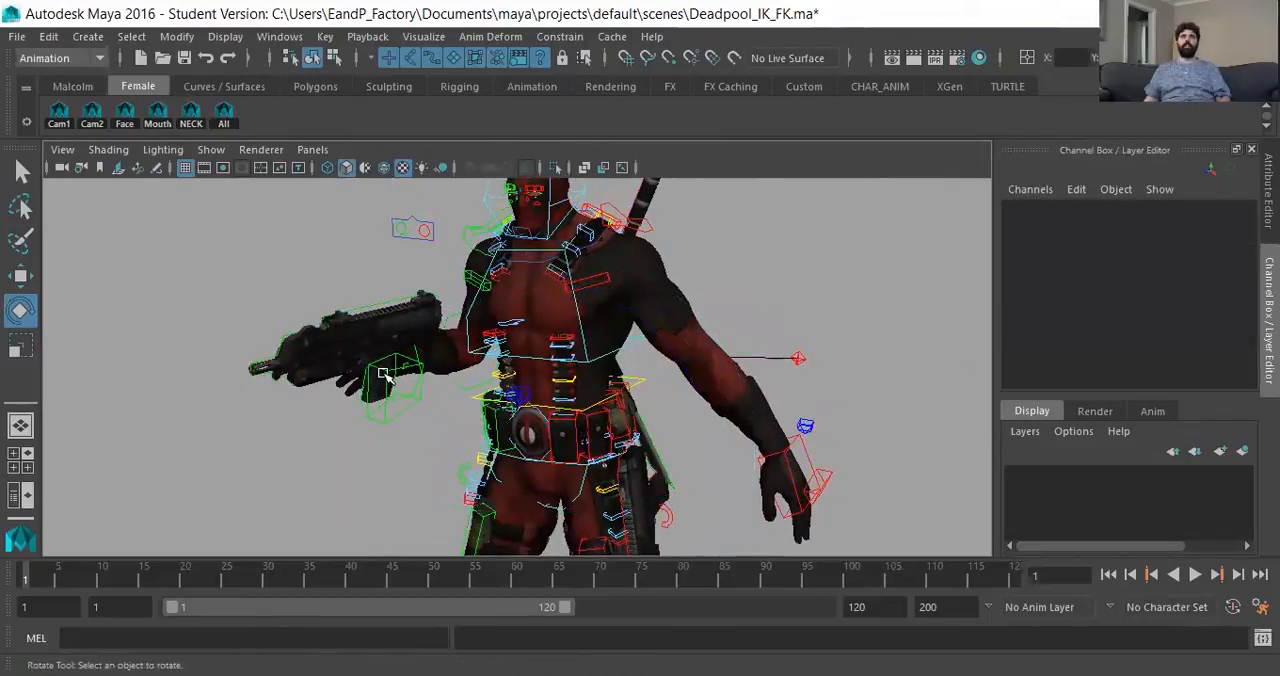
- Inspect the hand controls, and set the right wrist pinner's FKWorld Local attribute to 0
{"action": "left_click", "coordinate": [406, 415]}
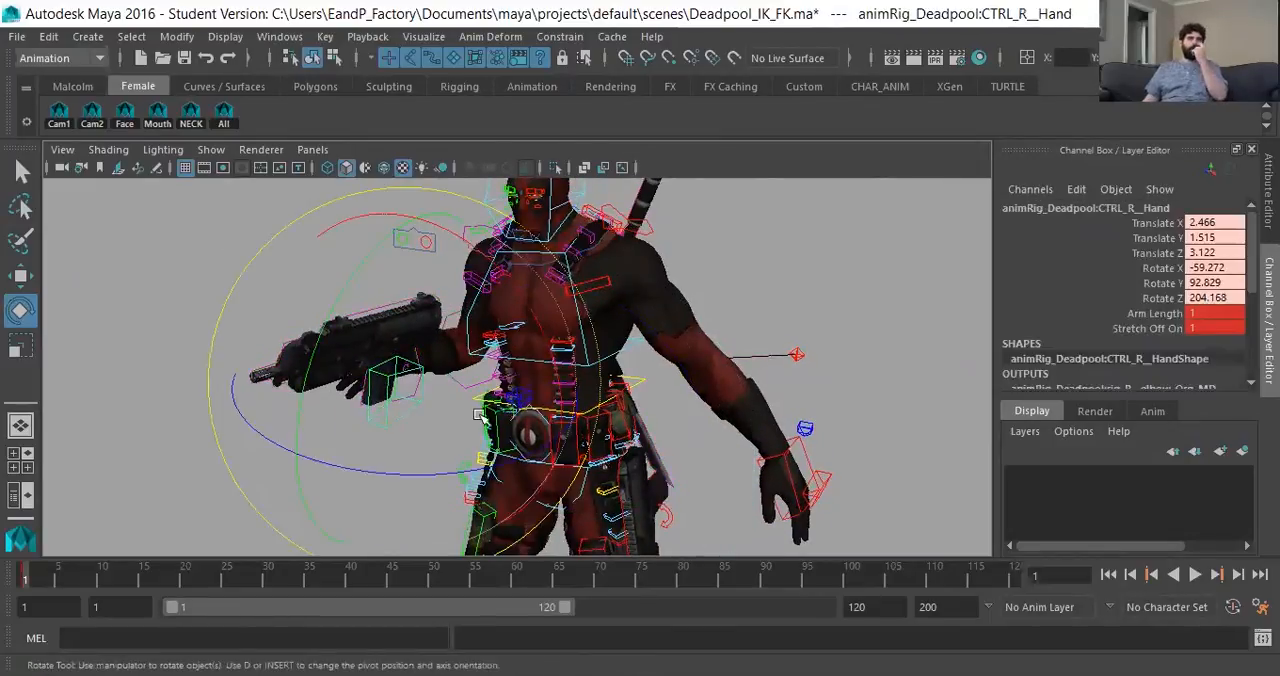
{"action": "left_click", "coordinate": [793, 468]}
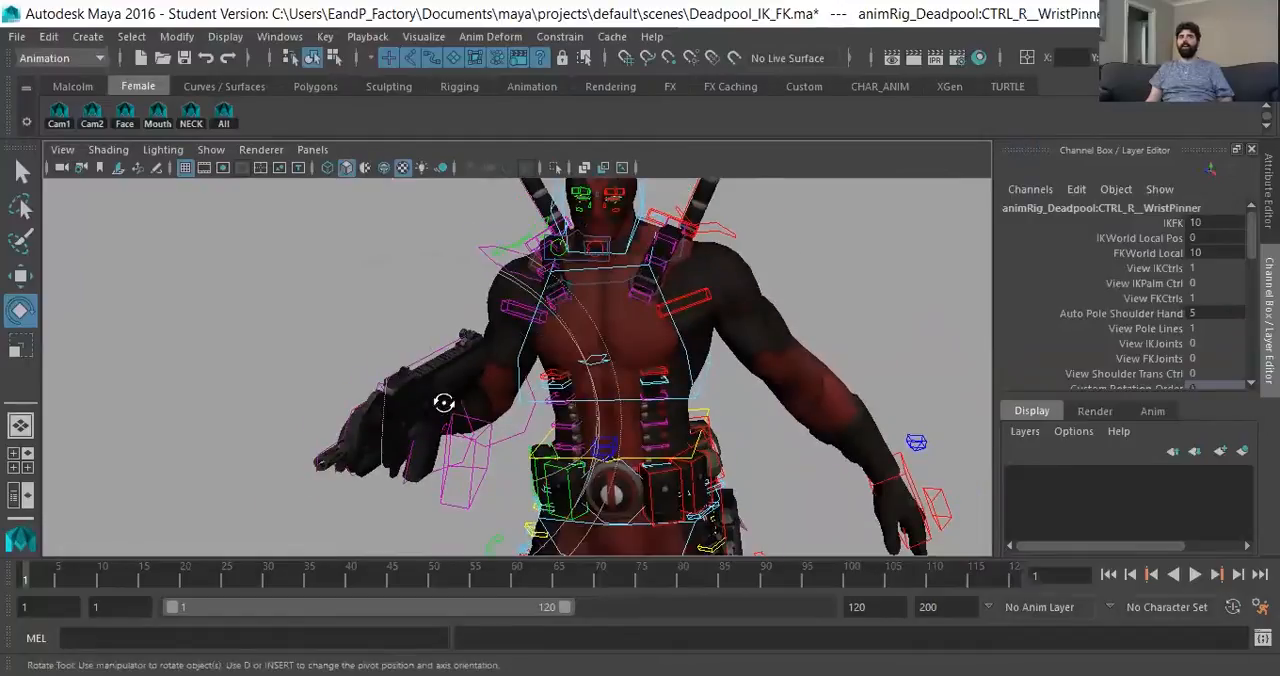
{"action": "left_click_drag", "start_coordinate": [443, 403], "coordinate": [506, 403], "text": "alt"}
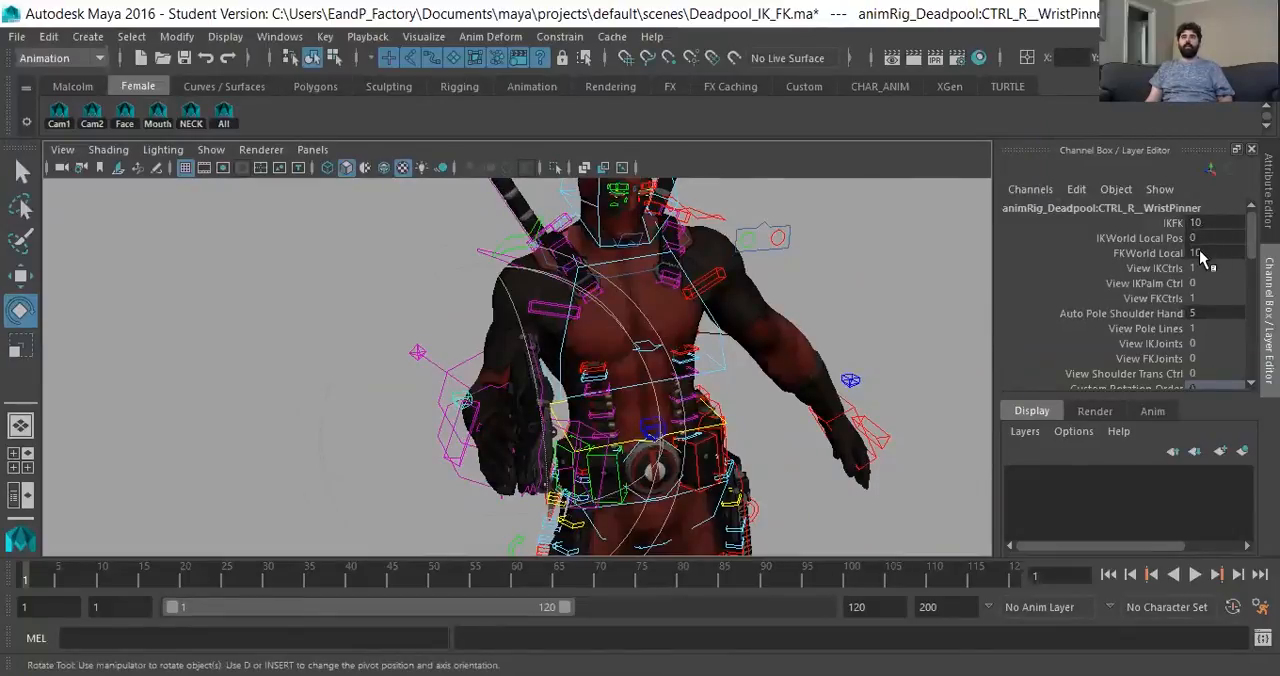
{"action": "left_click_drag", "start_coordinate": [788, 380], "coordinate": [722, 372], "text": "alt"}
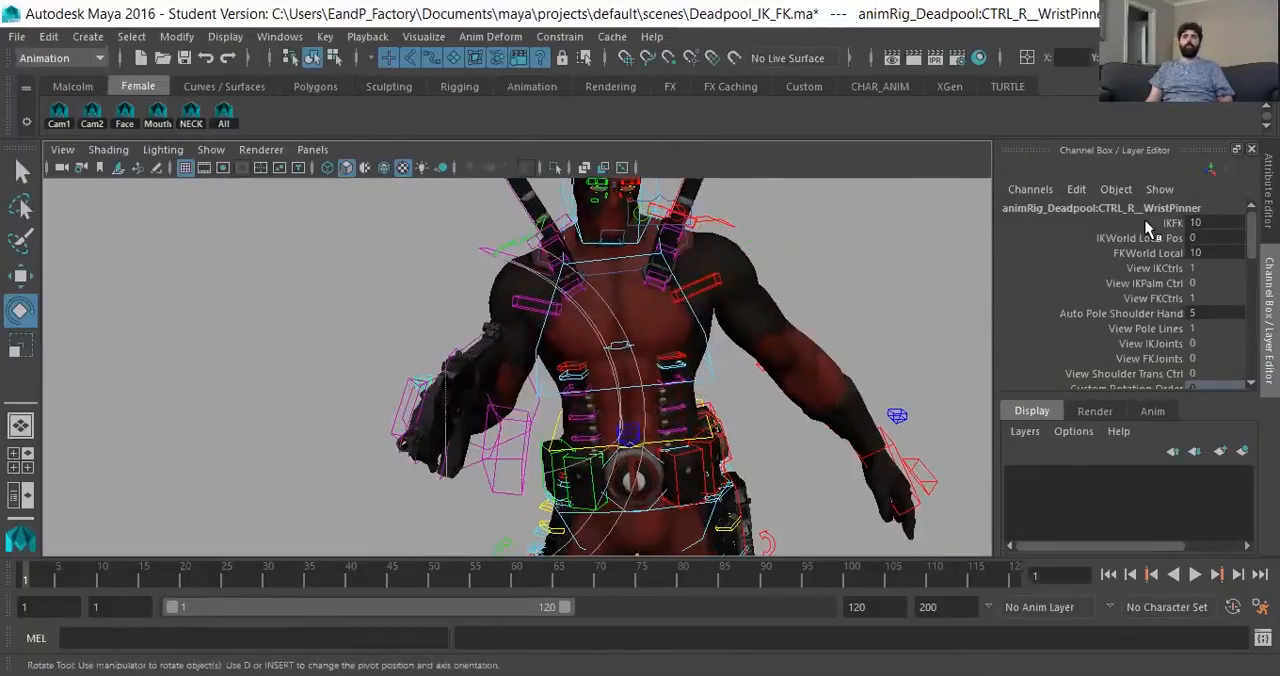
{"action": "left_click", "coordinate": [1150, 253]}
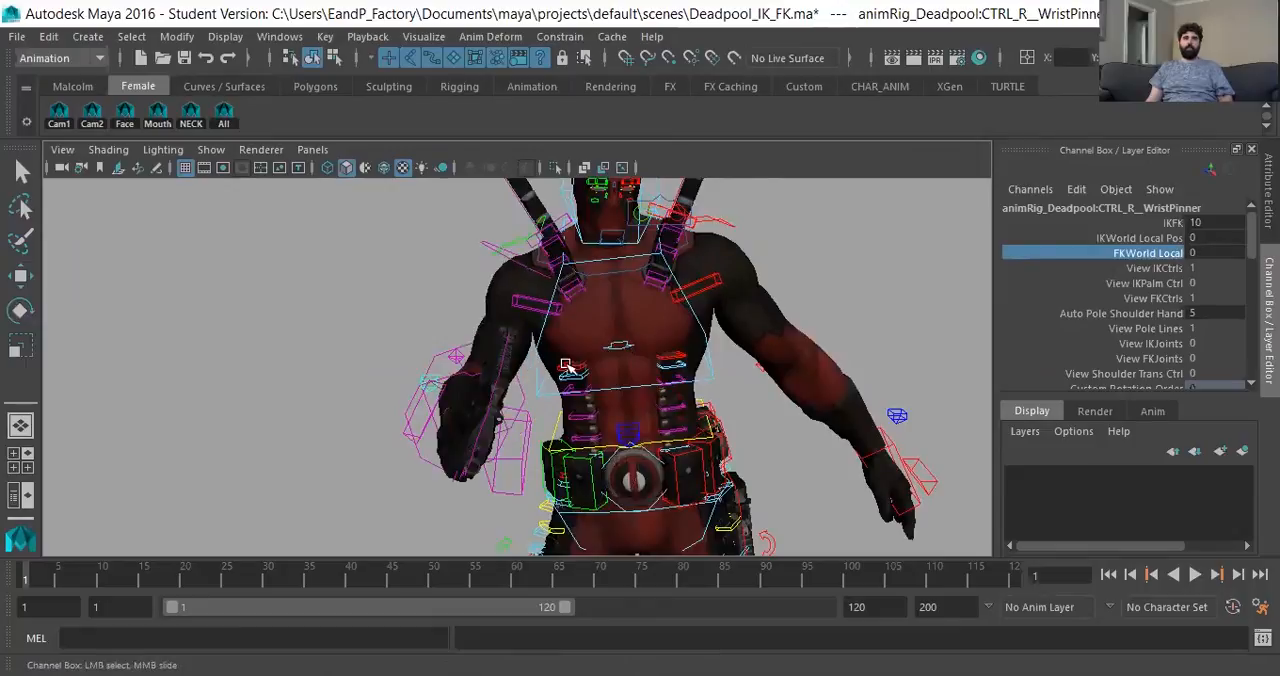
{"action": "left_click_drag", "start_coordinate": [570, 366], "coordinate": [620, 392], "text": "alt"}
{"action": "left_click_drag", "start_coordinate": [611, 458], "coordinate": [552, 432], "text": "alt"}
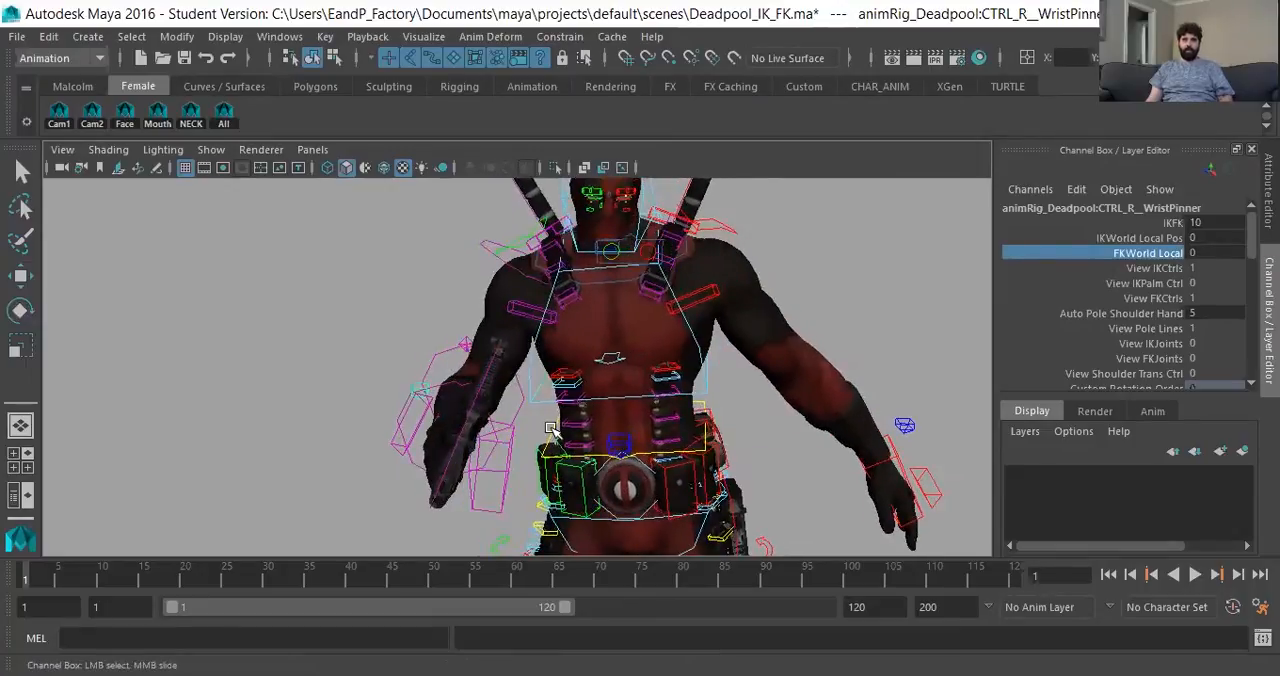
- Rotate the body control to -2.811, -13.223, 12.616, undoing a further trial rotation made while viewing the arm from behind
{"action": "left_click", "coordinate": [566, 390]}
{"action": "key", "text": "e"}
{"action": "left_click_drag", "start_coordinate": [665, 453], "coordinate": [684, 420], "text": "alt"}
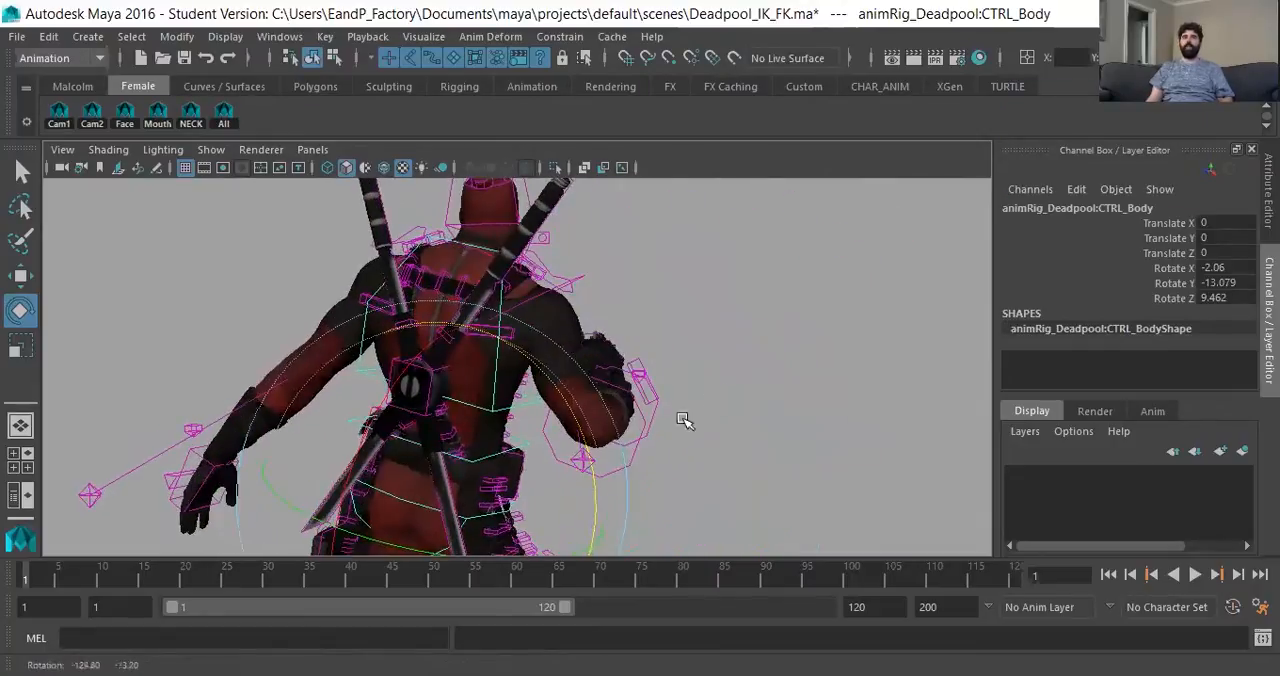
{"action": "left_click_drag", "start_coordinate": [554, 485], "coordinate": [578, 458]}
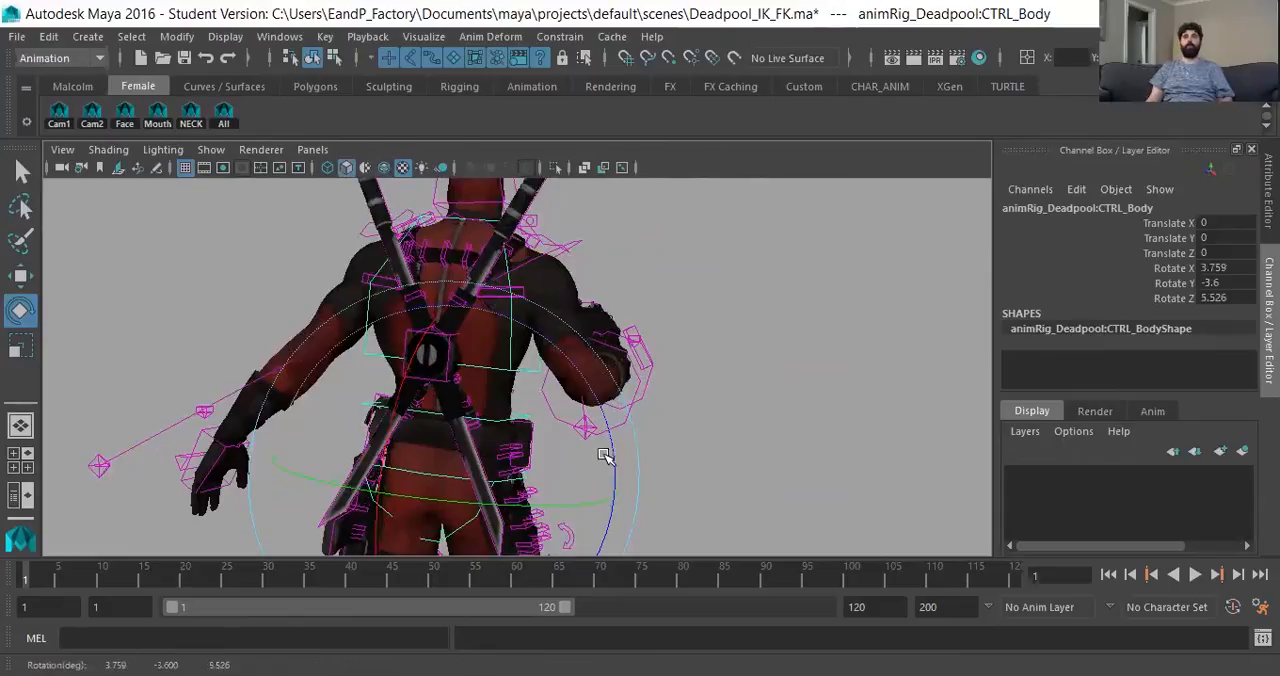
{"action": "key", "text": "ctrl+z"}
{"action": "left_click_drag", "start_coordinate": [700, 442], "coordinate": [334, 448], "text": "alt"}
{"action": "left_click_drag", "start_coordinate": [750, 440], "coordinate": [640, 410], "text": "alt"}
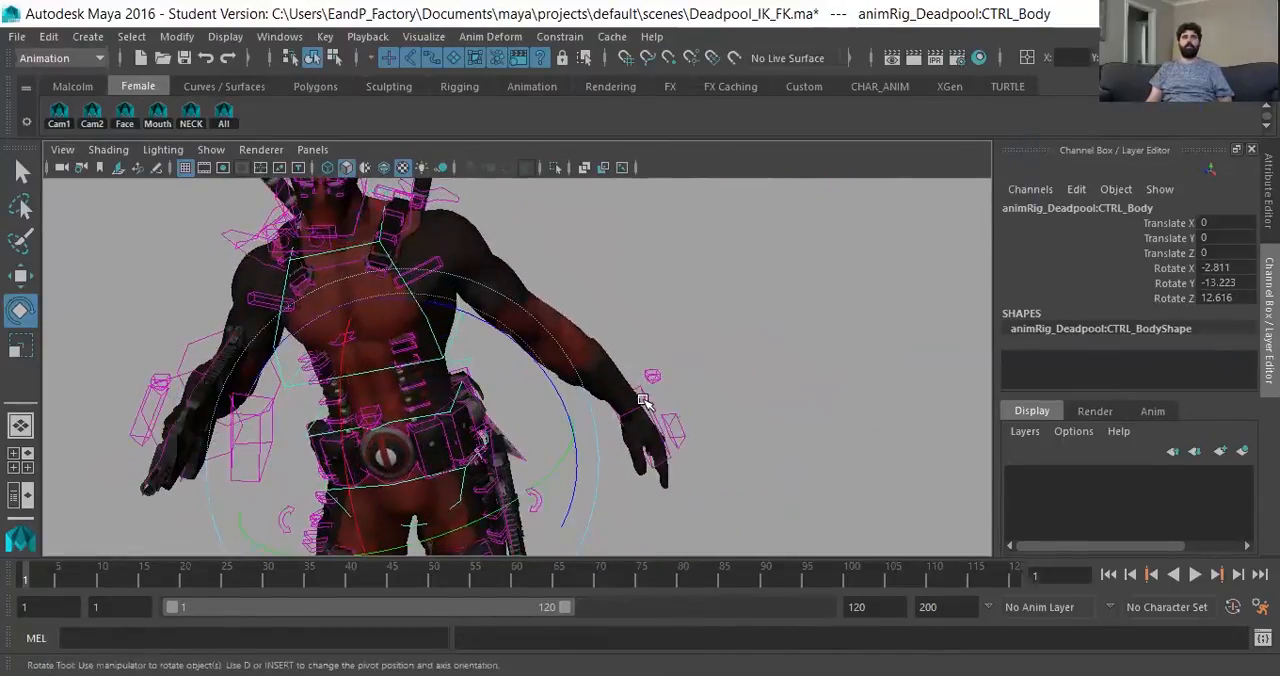
- Select the left wrist pinner control and set its IKWorld Local Pos attribute to 10
{"action": "left_click", "coordinate": [672, 426]}
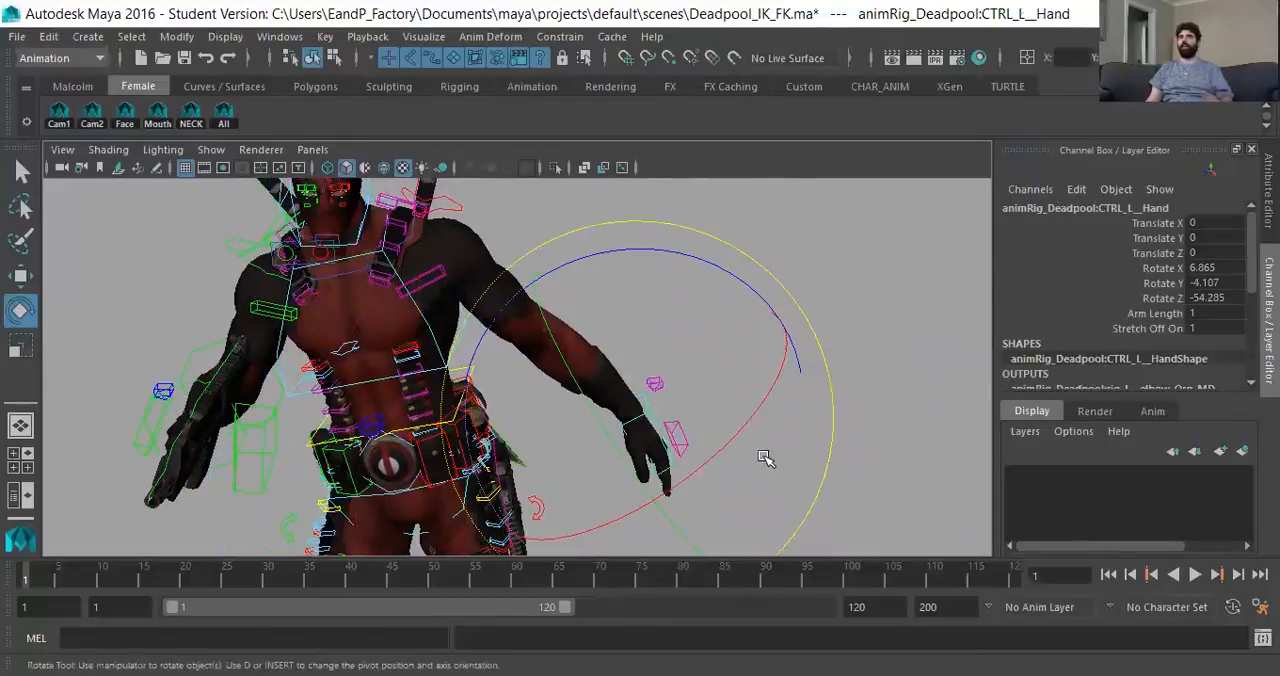
{"action": "left_click", "coordinate": [880, 412]}
{"action": "left_click", "coordinate": [655, 385]}
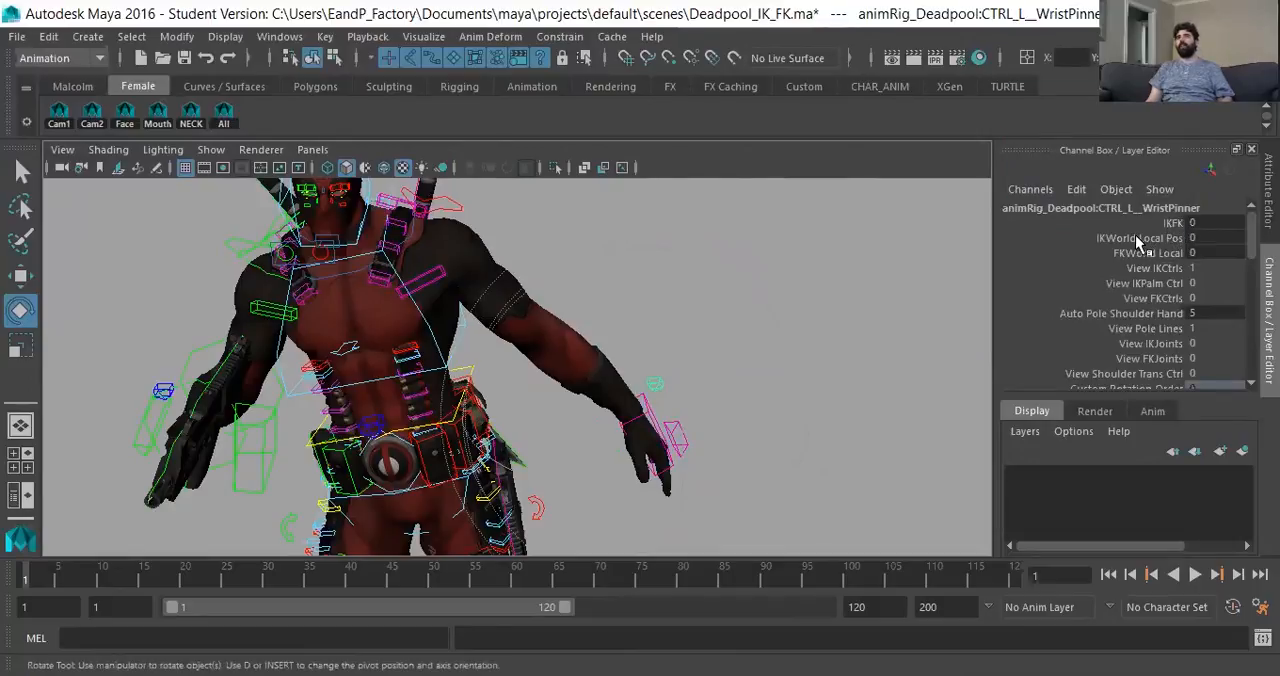
{"action": "left_click", "coordinate": [1137, 240]}
{"action": "middle_click_drag", "start_coordinate": [795, 278], "coordinate": [961, 278]}
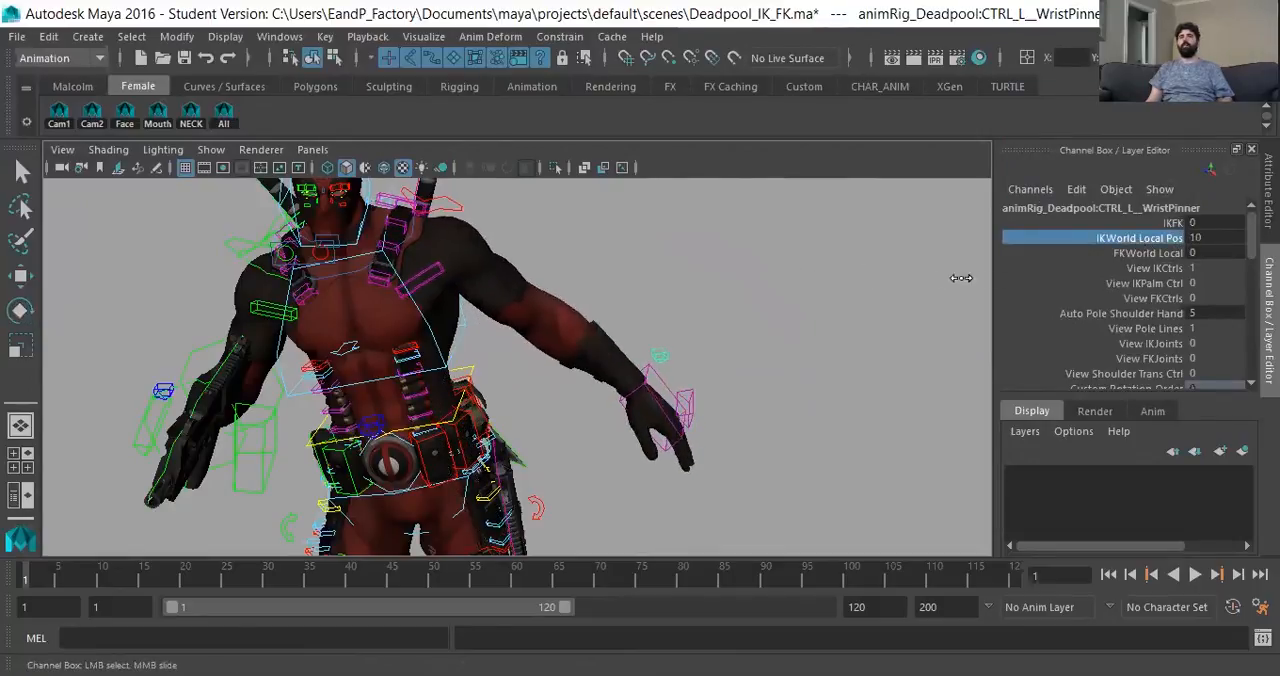
{"action": "left_click_drag", "start_coordinate": [840, 330], "coordinate": [725, 339], "text": "alt"}
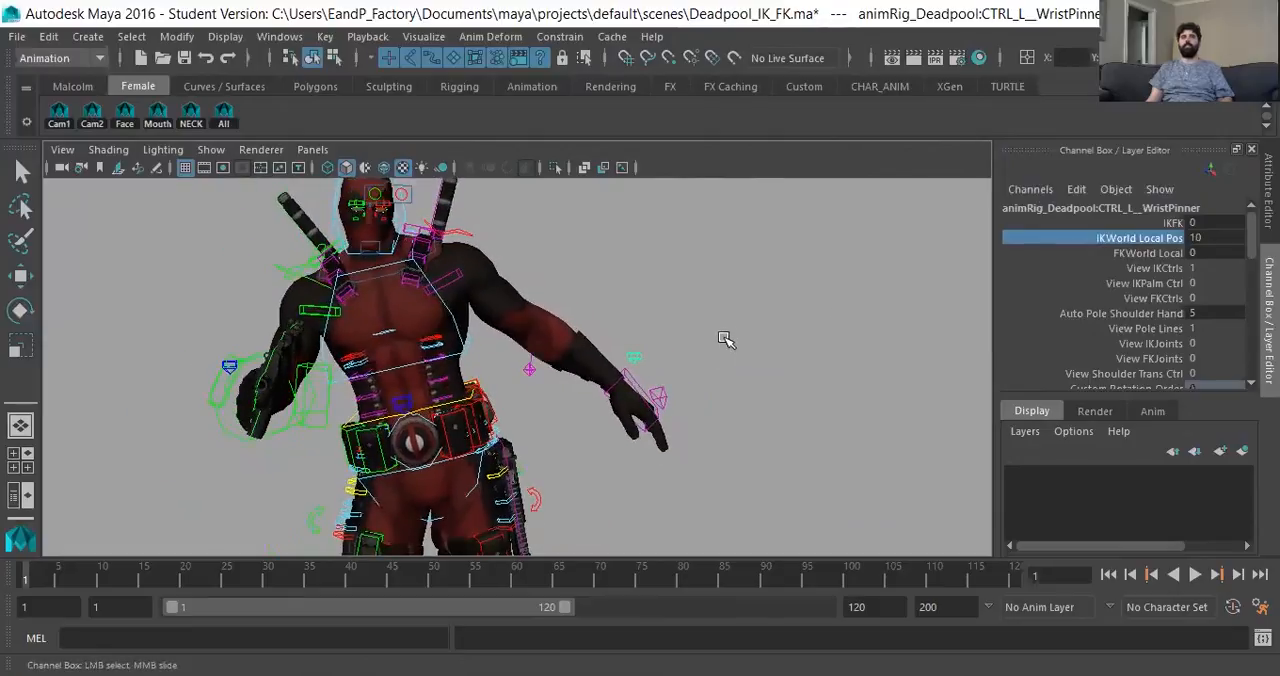
- Try rotating the body control to test how the left IK arm follows, and undo the changes
{"action": "left_click", "coordinate": [425, 412]}
{"action": "key", "text": "e"}
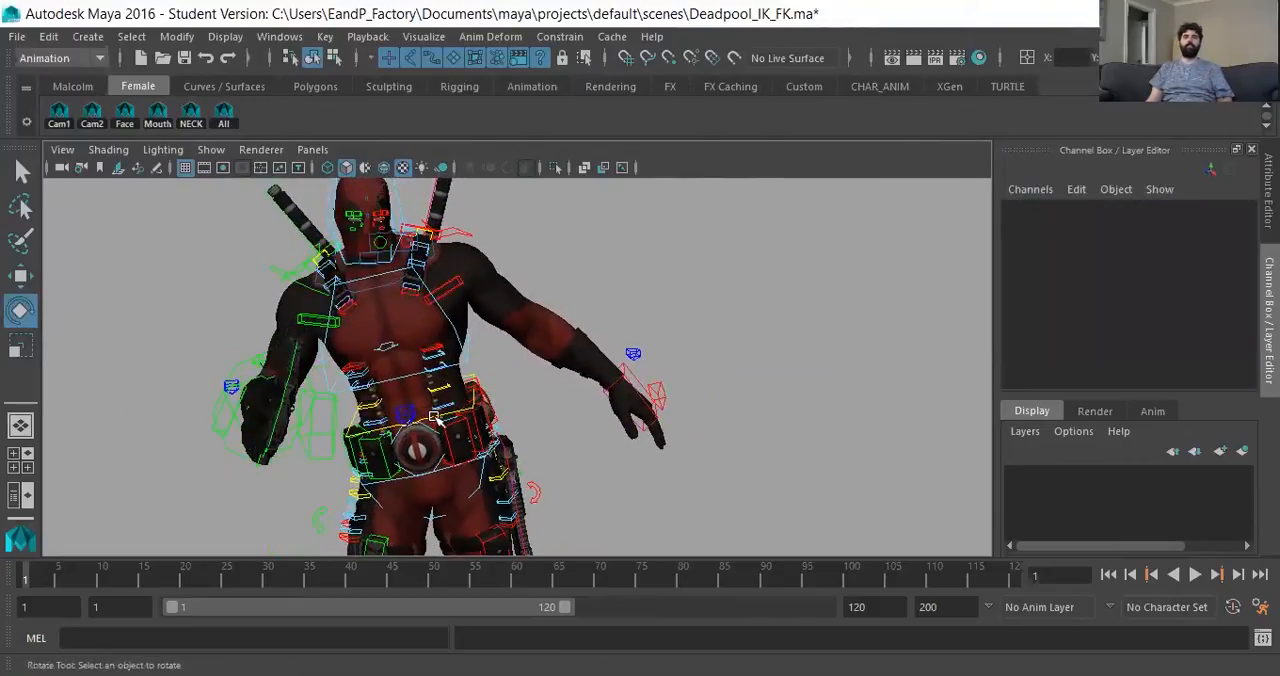
{"action": "left_click", "coordinate": [490, 408]}
{"action": "left_click_drag", "start_coordinate": [490, 373], "coordinate": [640, 448]}
{"action": "left_click", "coordinate": [806, 442]}
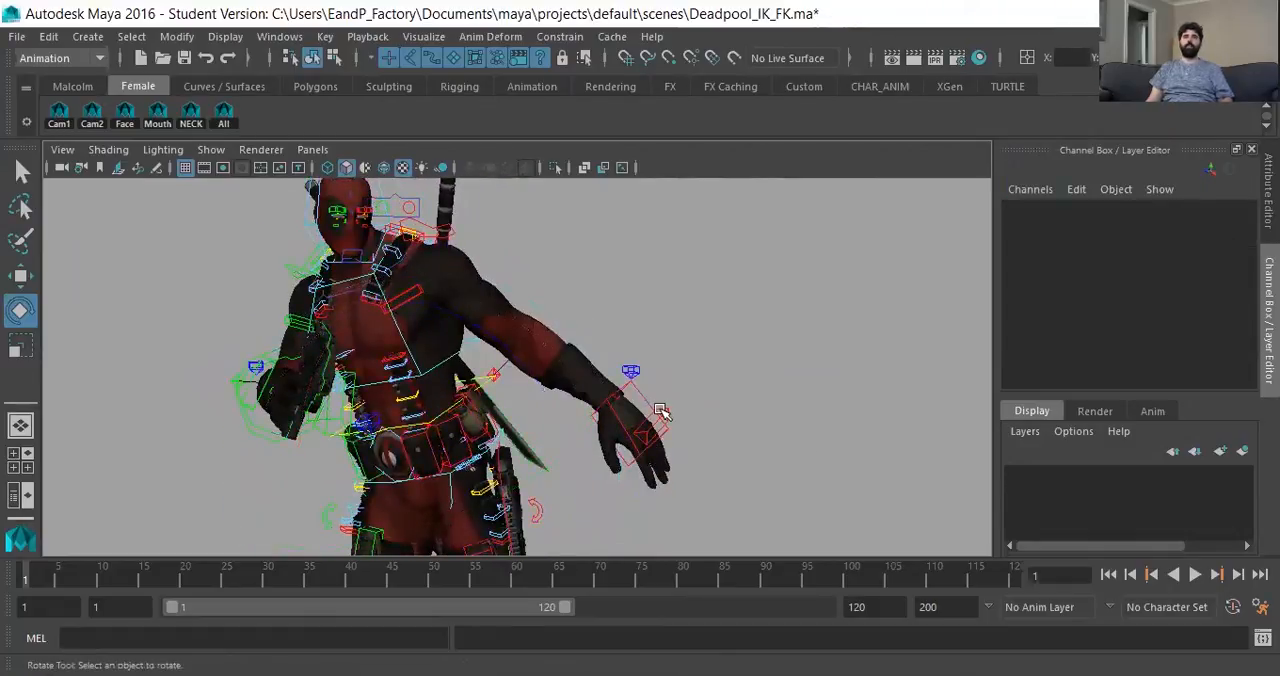
{"action": "key", "text": "ctrl+z"}
{"action": "key", "text": "ctrl+z"}
{"action": "key", "text": "ctrl+z"}
- Move the left hand control up and toward the body, and rotate it to level the hand
{"action": "key", "text": "w"}
{"action": "left_click_drag", "start_coordinate": [665, 395], "coordinate": [590, 355]}
{"action": "key", "text": "e"}
{"action": "left_click_drag", "start_coordinate": [698, 294], "coordinate": [578, 175]}
{"action": "left_click_drag", "start_coordinate": [726, 451], "coordinate": [650, 430], "text": "alt"}
{"action": "left_click", "coordinate": [531, 355]}
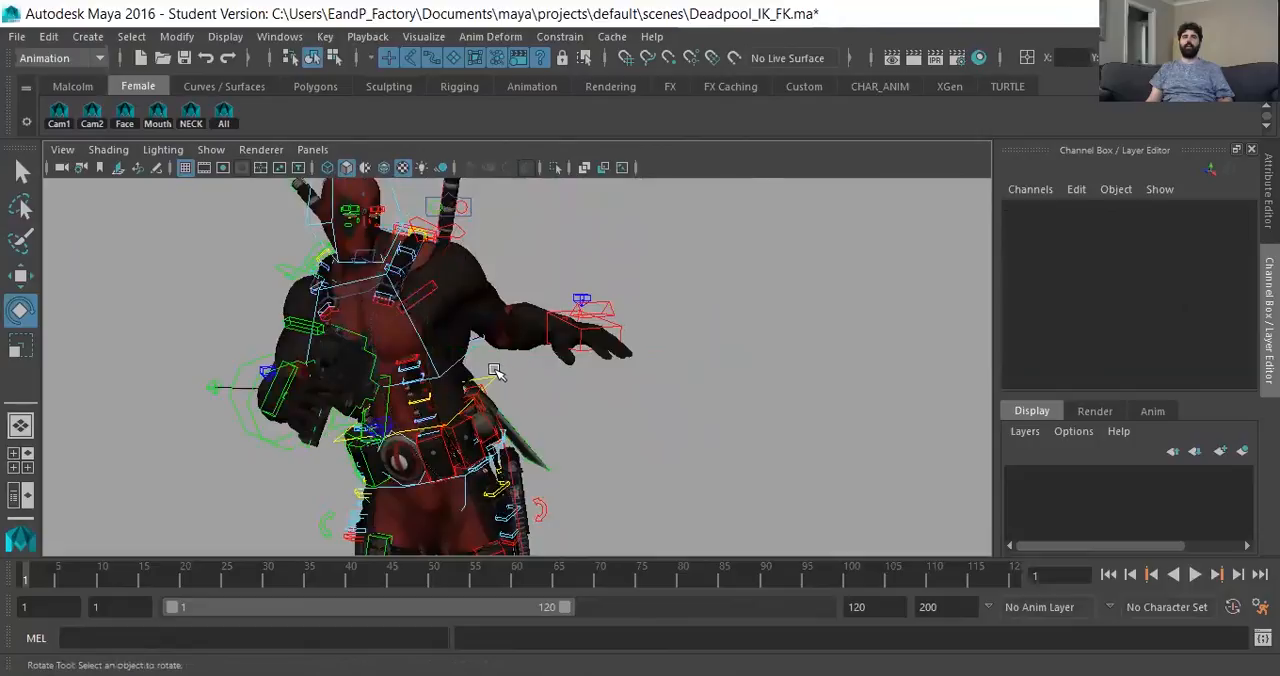
- Return the body control to an upright orientation and check both arm poses from the front
{"action": "left_click", "coordinate": [503, 370]}
{"action": "left_click_drag", "start_coordinate": [506, 391], "coordinate": [446, 437]}
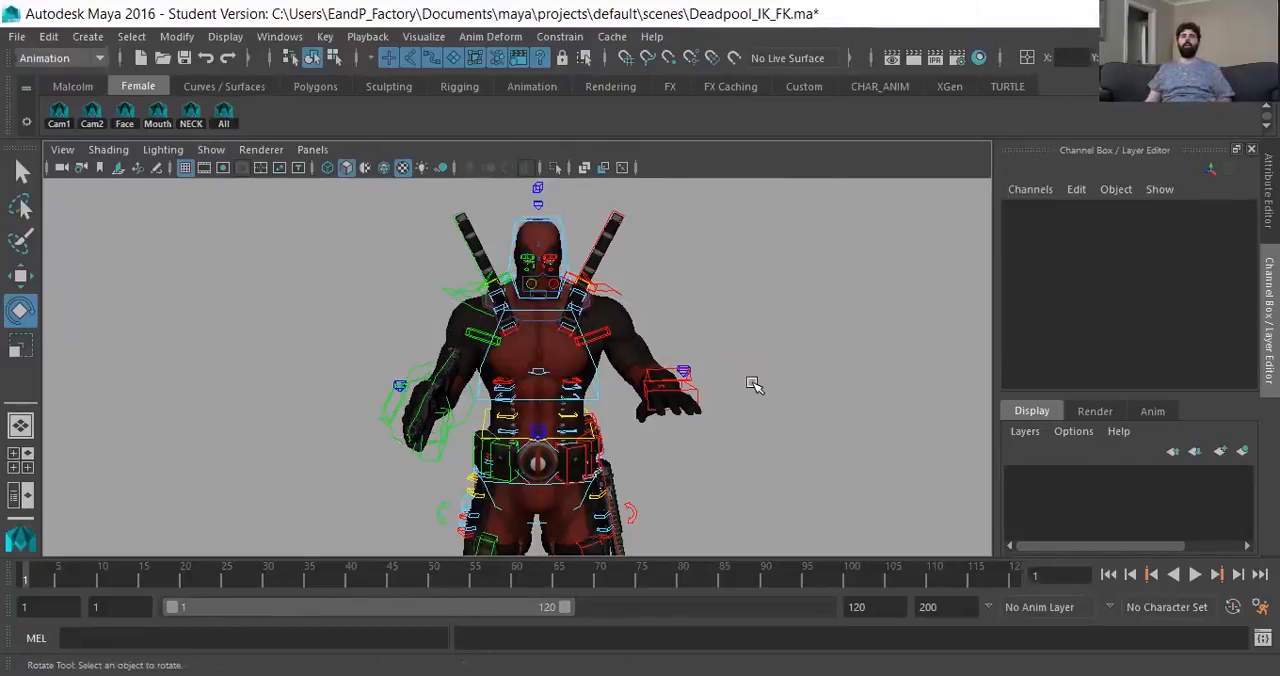
{"action": "right_click_drag", "start_coordinate": [709, 406], "coordinate": [738, 440], "text": "alt"}
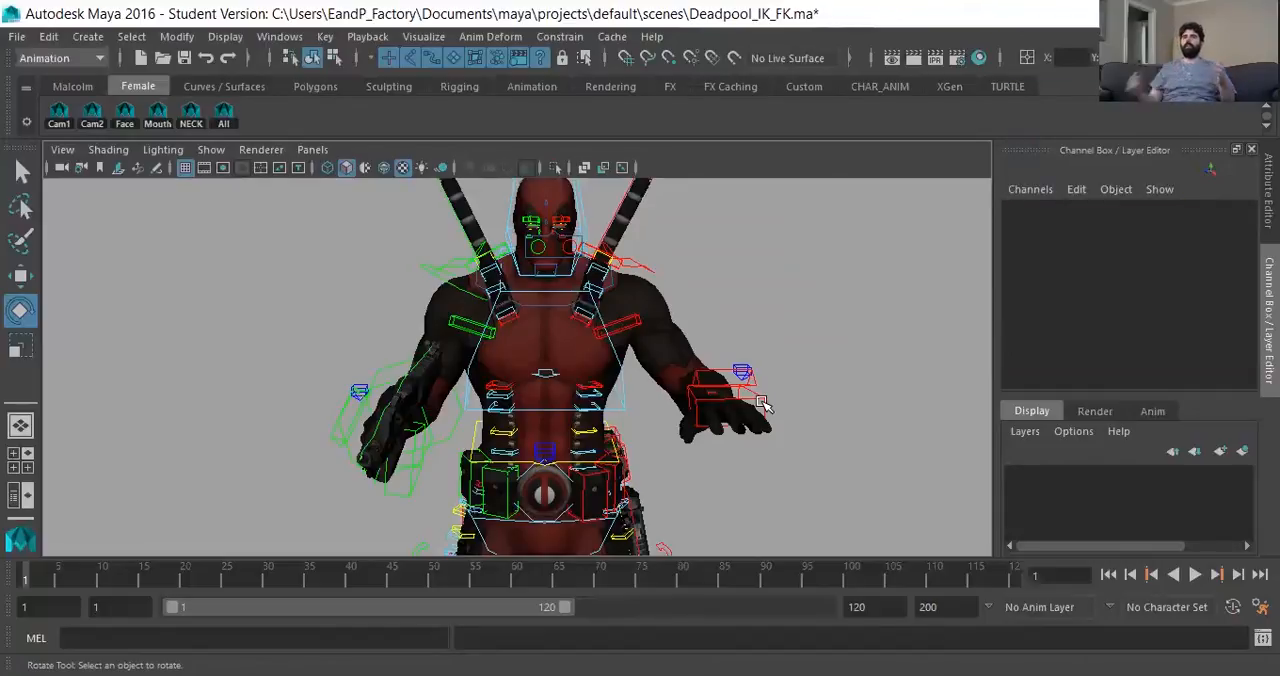
{"action": "middle_click_drag", "start_coordinate": [368, 425], "coordinate": [369, 429], "text": "alt"}
{"action": "left_click_drag", "start_coordinate": [398, 427], "coordinate": [425, 435], "text": "alt"}
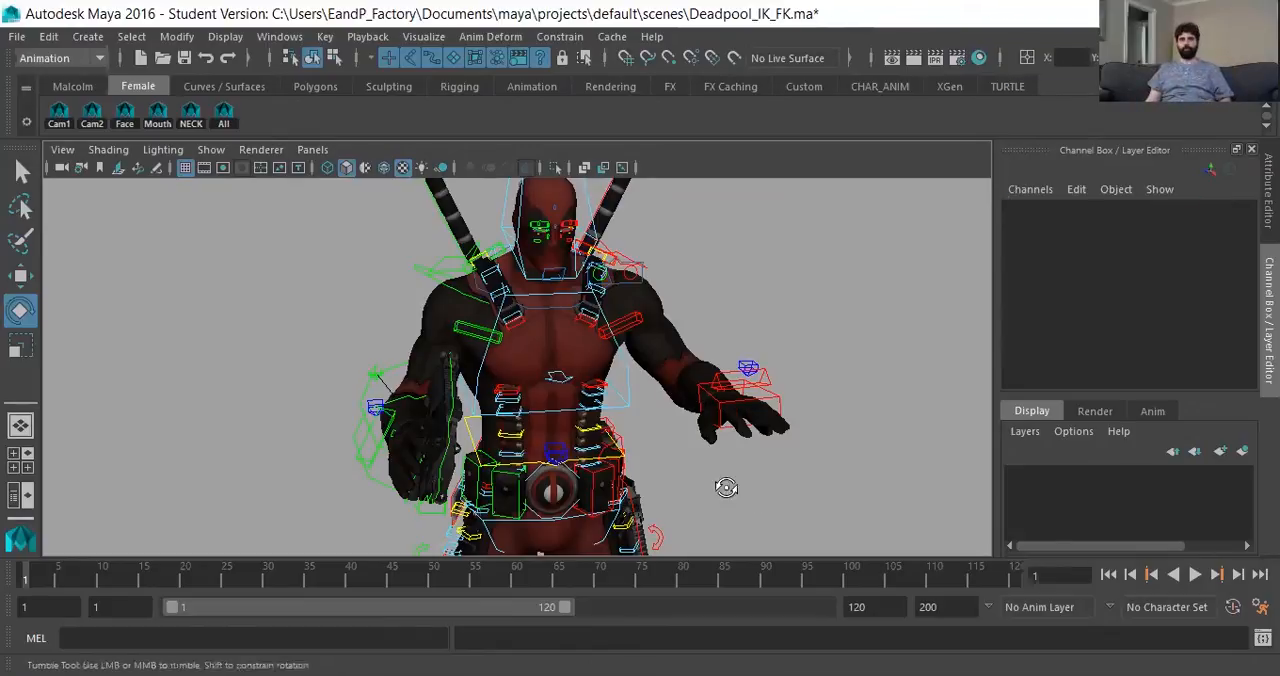
{"action": "left_click_drag", "start_coordinate": [729, 486], "coordinate": [706, 489], "text": "alt"}
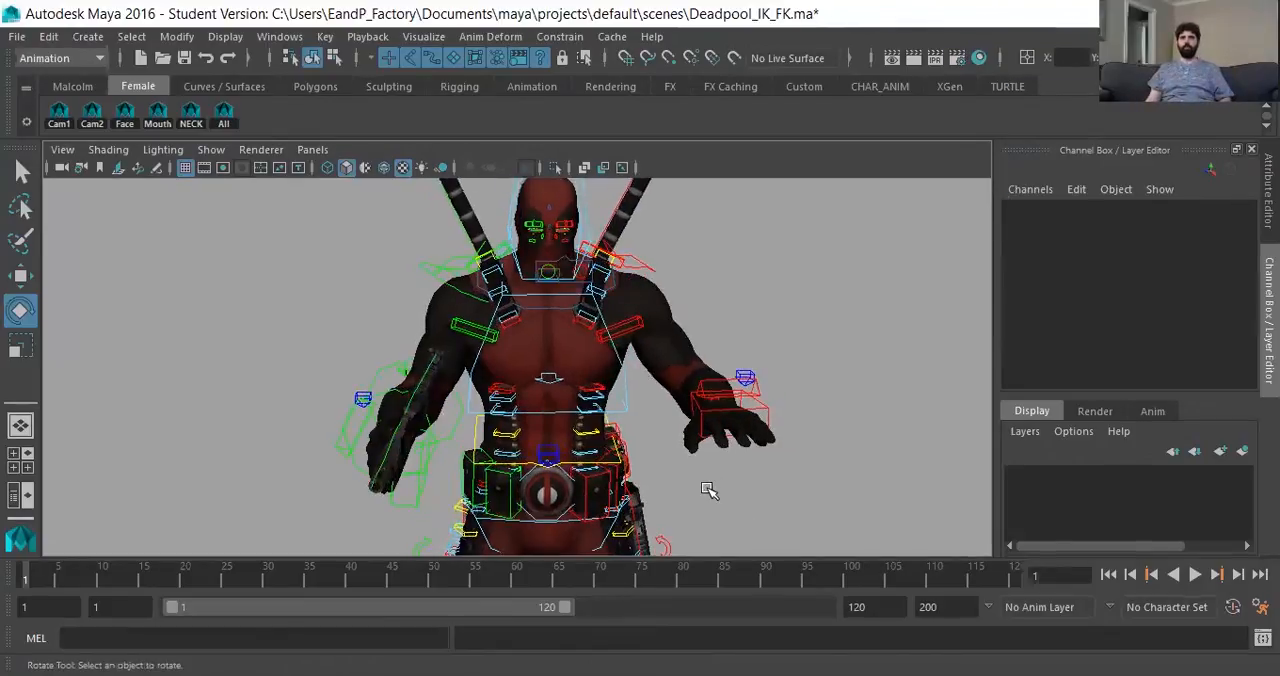
- Select the left wrist pinner control again and switch IKWorld Local Pos from world to local with a value of 10
{"action": "left_click", "coordinate": [741, 373]}
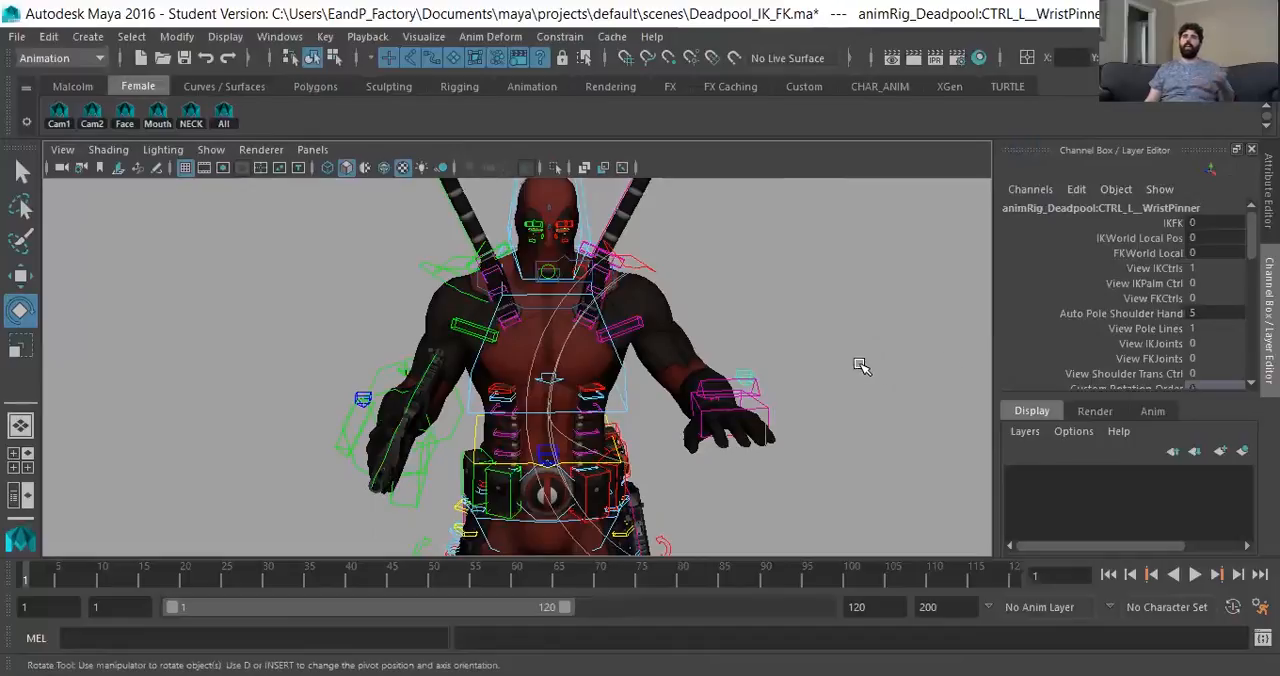
{"action": "left_click", "coordinate": [1140, 238]}
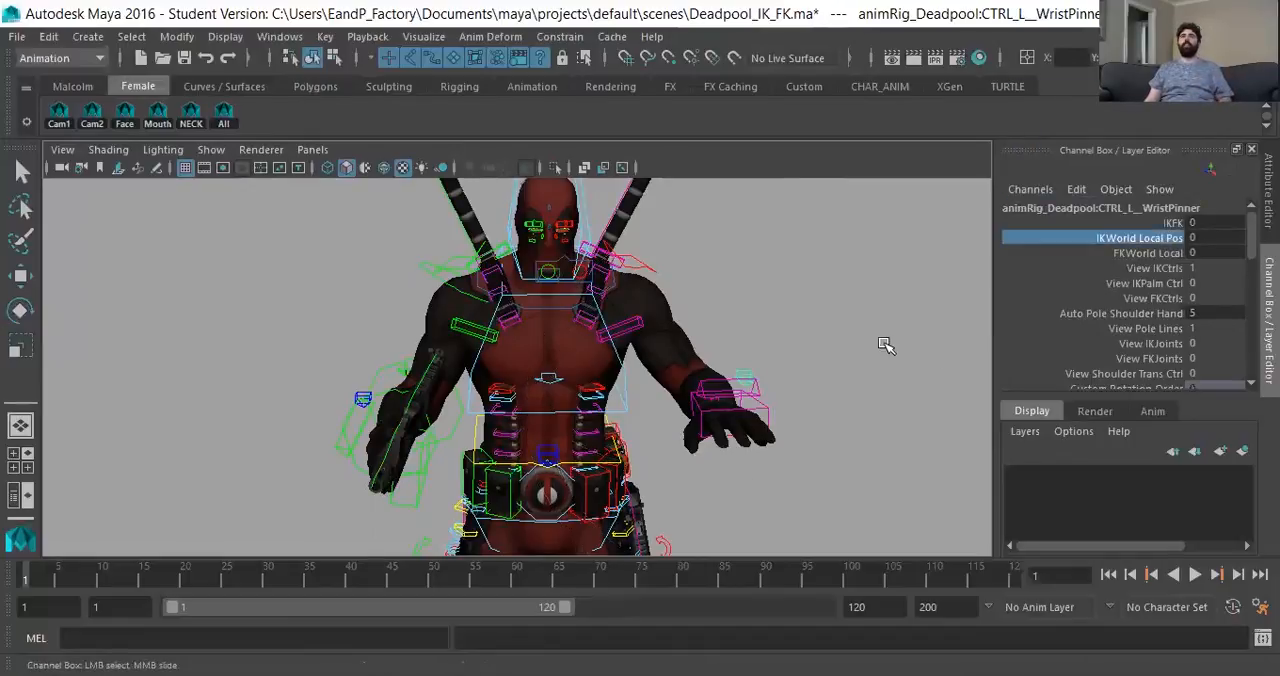
{"action": "middle_click_drag", "start_coordinate": [800, 337], "coordinate": [703, 385]}
{"action": "middle_click_drag", "start_coordinate": [643, 457], "coordinate": [663, 434], "text": "alt"}
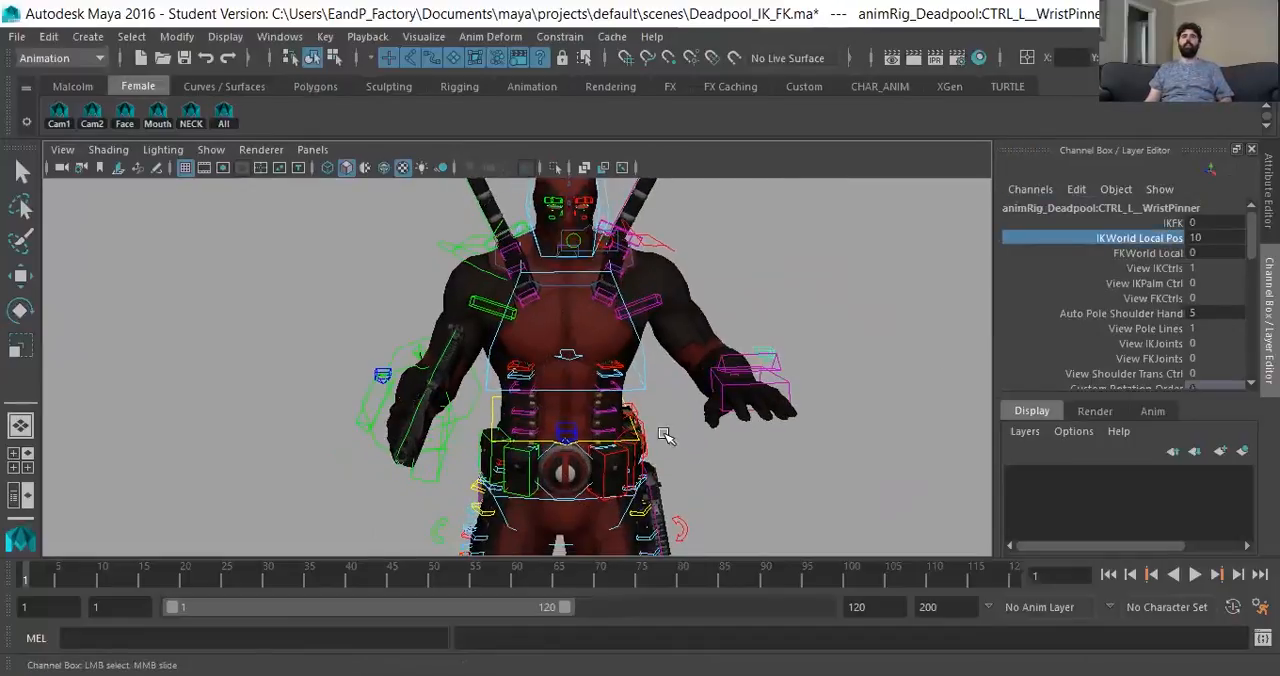
- Rotate the body control to -6.49, 0.133, 2.389 to test how both arms follow
{"action": "left_click", "coordinate": [617, 402]}
{"action": "mouse_move", "coordinate": [678, 450]}
{"action": "left_mouse_down"}
{"action": "mouse_move", "coordinate": [643, 450]}
{"action": "mouse_move", "coordinate": [675, 433]}
{"action": "left_mouse_up"}
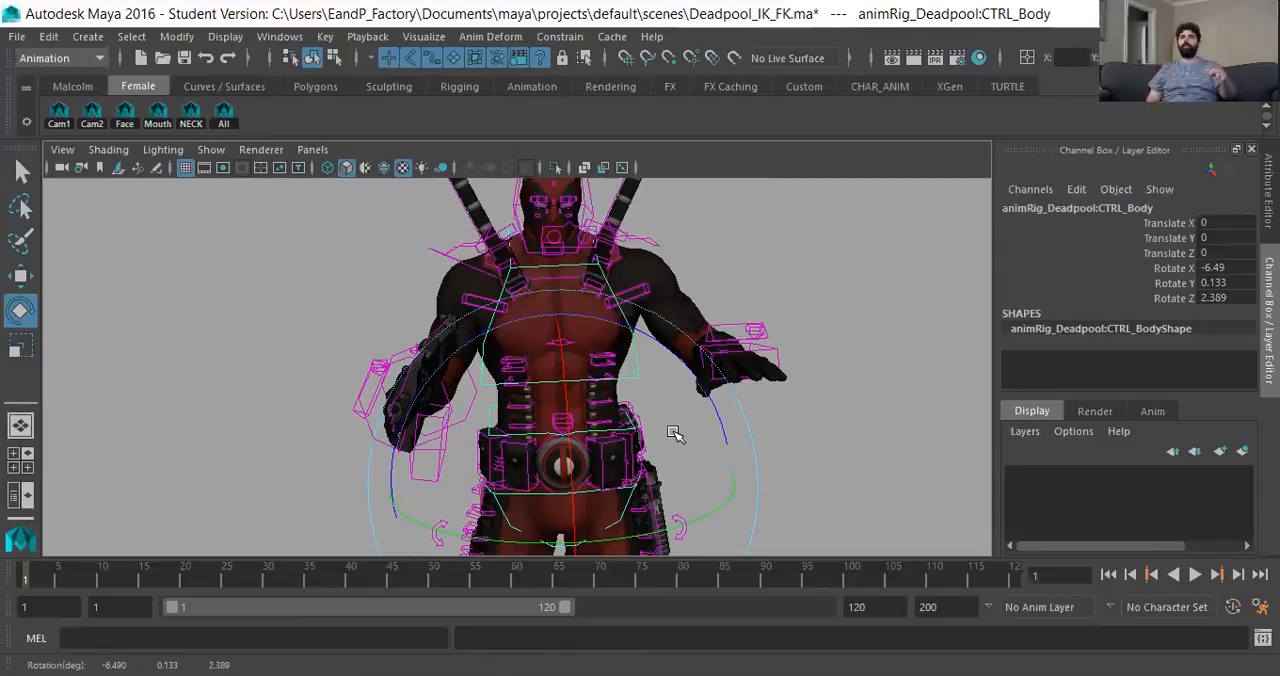
{"action": "left_click", "coordinate": [251, 343]}
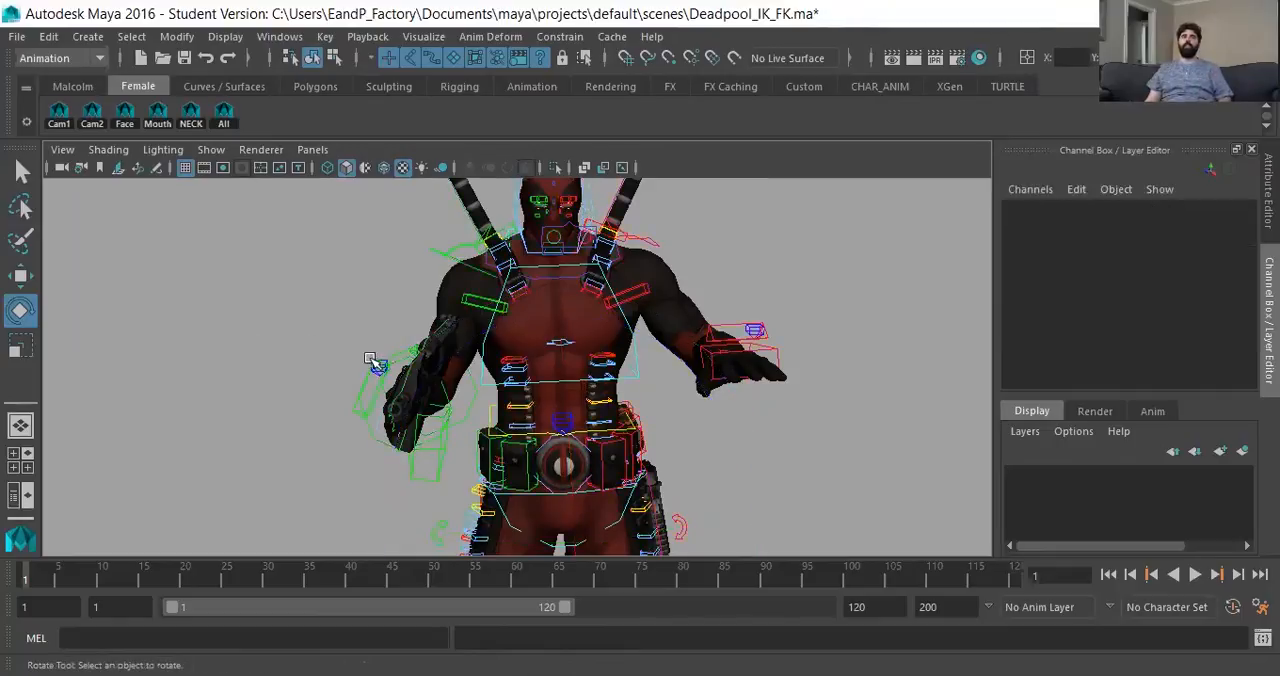
- Select the right wrist pinner control to display its IK and FK attributes
{"action": "left_click_drag", "start_coordinate": [366, 368], "coordinate": [363, 403], "text": "alt"}
{"action": "right_click_drag", "start_coordinate": [363, 403], "coordinate": [388, 408], "text": "alt"}
{"action": "middle_click_drag", "start_coordinate": [388, 408], "coordinate": [390, 410], "text": "alt"}
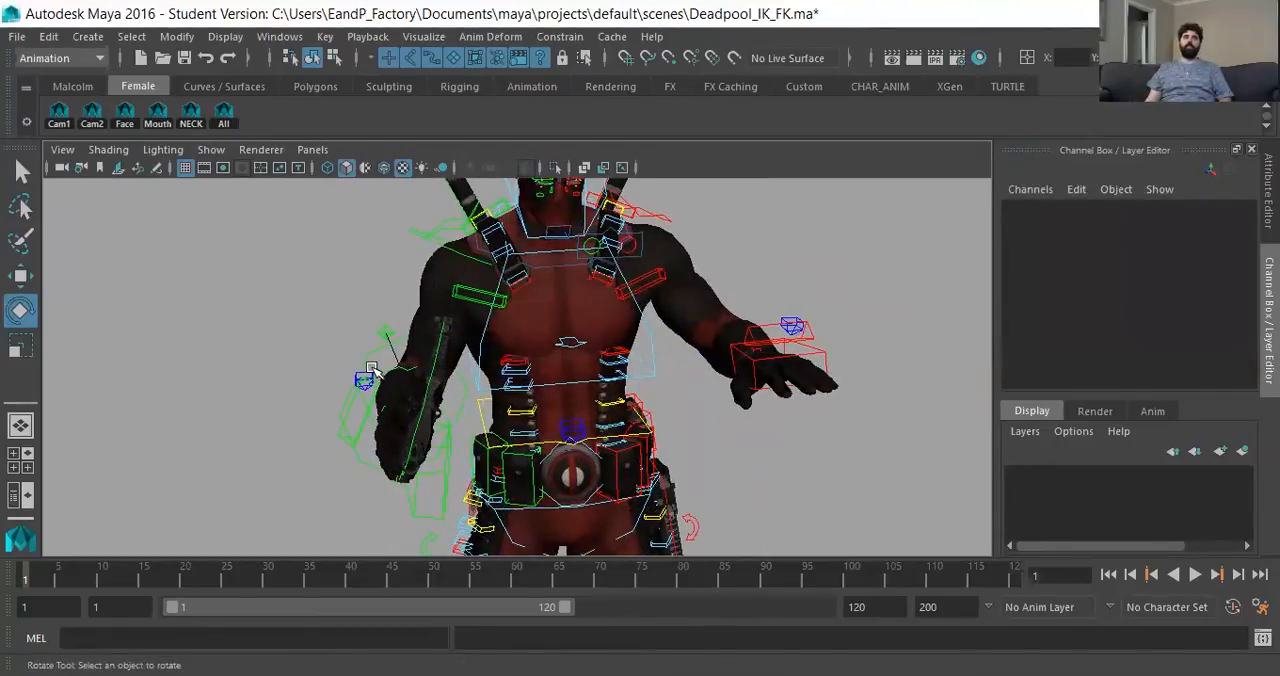
{"action": "left_click", "coordinate": [407, 411]}
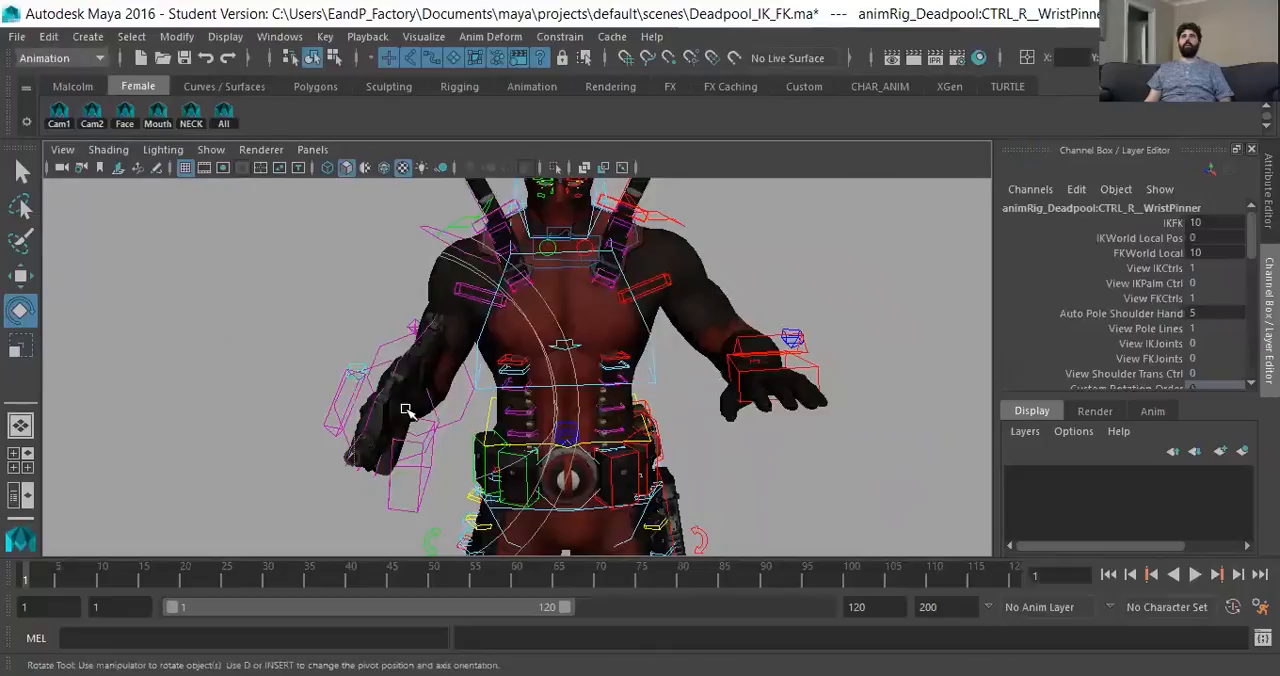